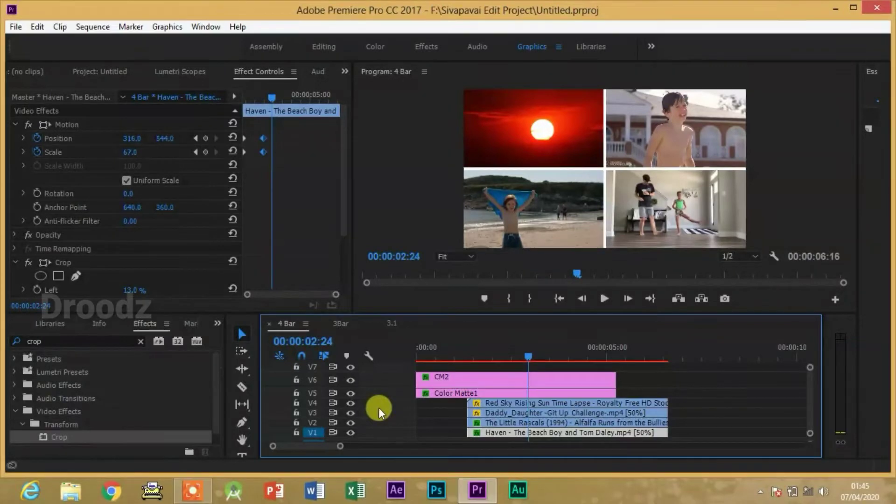
# Open the 3Bar sequence from the project's media items
pyautogui.click(84, 71)
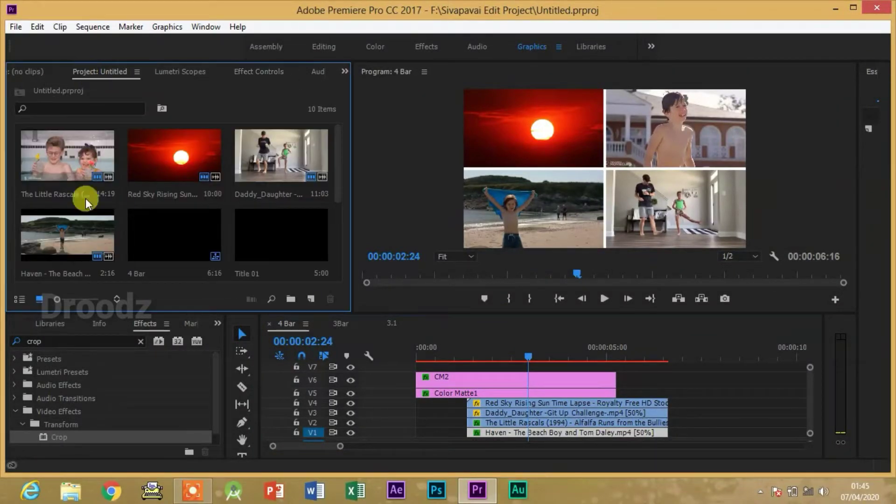
pyautogui.moveTo(343, 170); pyautogui.dragTo(336, 200)
pyautogui.doubleClick(22, 199)
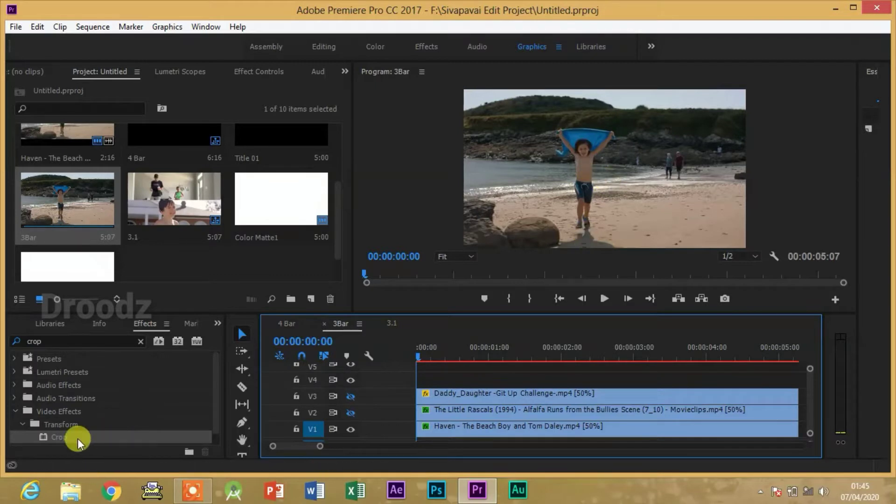
# Apply the Crop effect to the Haven, The Little Rascals and Daddy_Daughter clips in the 3Bar sequence
pyautogui.moveTo(76, 438); pyautogui.dragTo(483, 427)
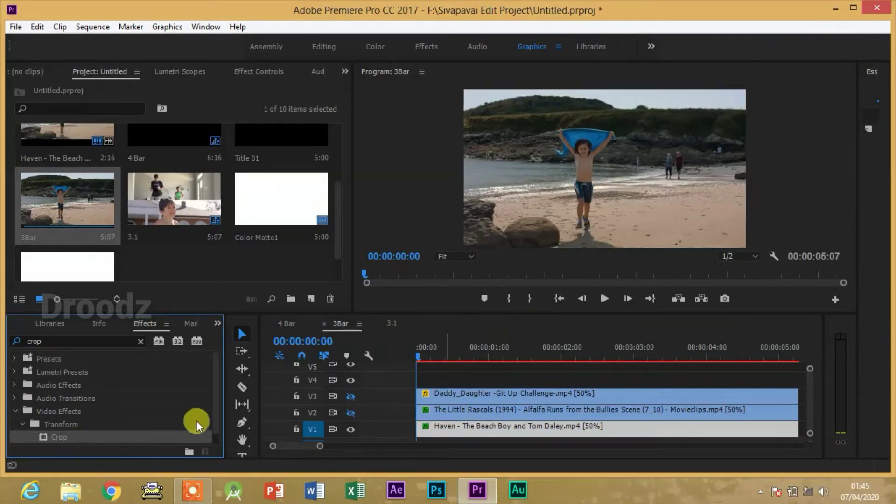
pyautogui.moveTo(82, 441); pyautogui.dragTo(457, 409)
pyautogui.moveTo(53, 444); pyautogui.dragTo(456, 391)
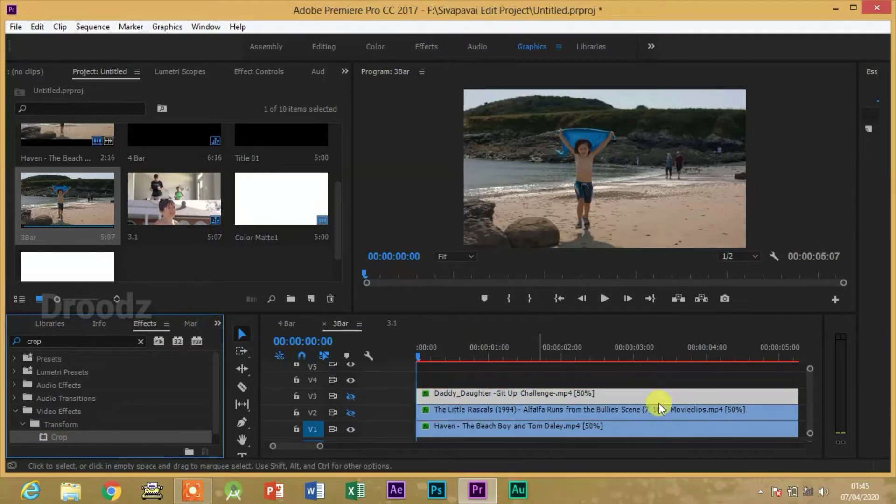
# Bring up the Daddy_Daughter clip's crop settings and turn on the output of video tracks V2 and V3
pyautogui.click(470, 397)
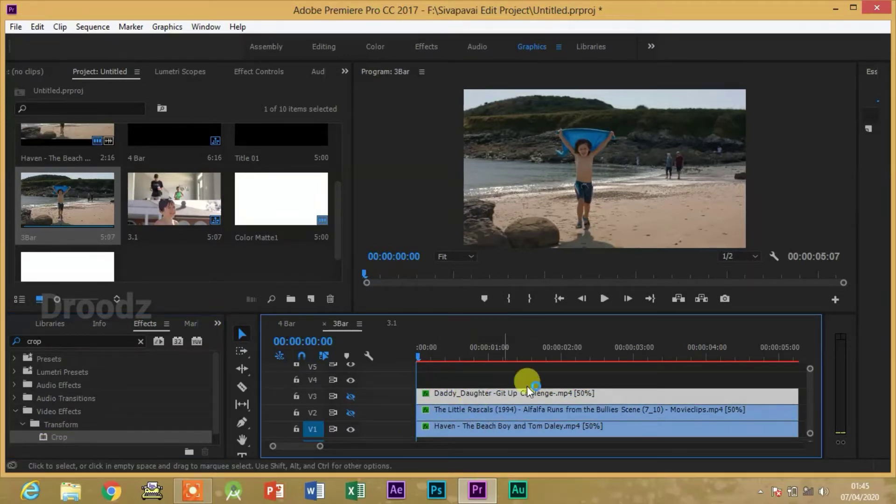
pyautogui.click(257, 72)
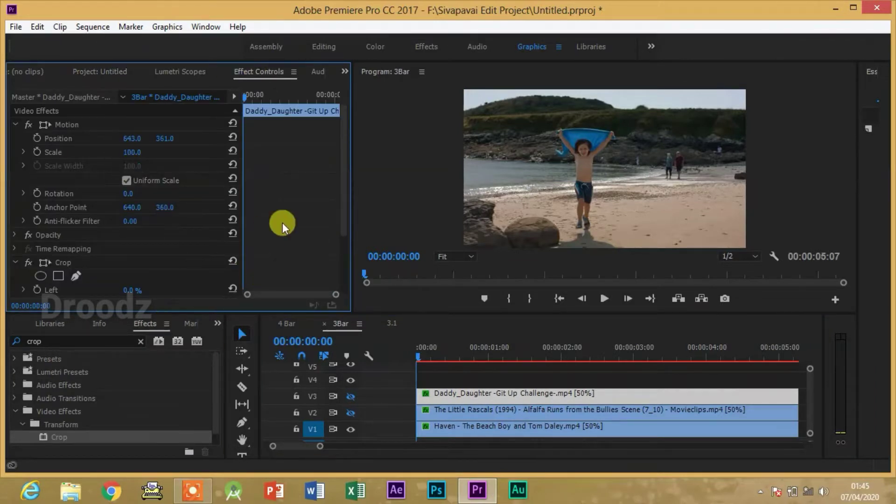
pyautogui.moveTo(337, 215); pyautogui.dragTo(348, 284)
pyautogui.moveTo(128, 213)
pyautogui.mouseDown()
pyautogui.moveTo(177, 207)
pyautogui.moveTo(144, 214)
pyautogui.mouseUp()
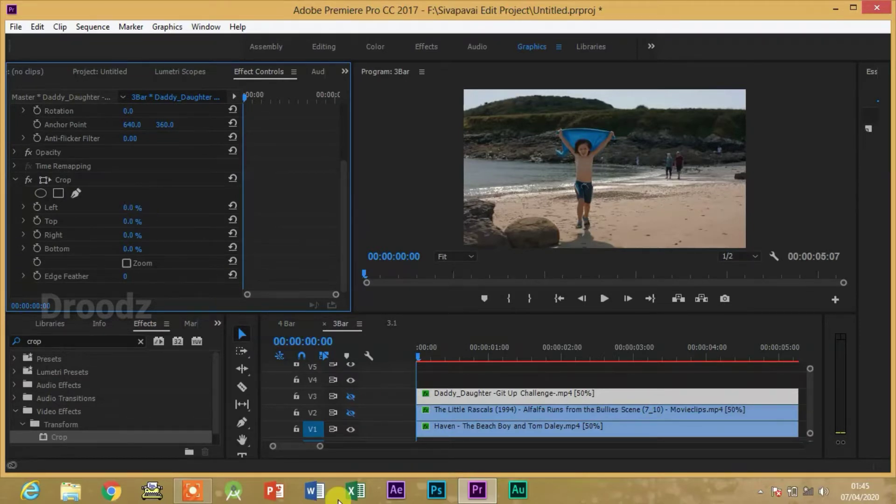
pyautogui.click(351, 414)
pyautogui.click(351, 396)
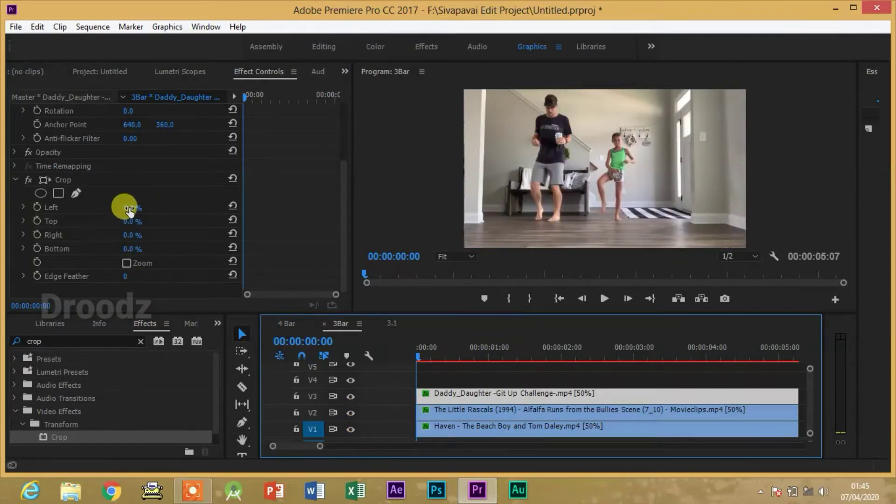
# Crop the Daddy_Daughter clip 18% on the left and 36% on the right, and set its horizontal position to 730
pyautogui.moveTo(124, 208); pyautogui.dragTo(138, 231)
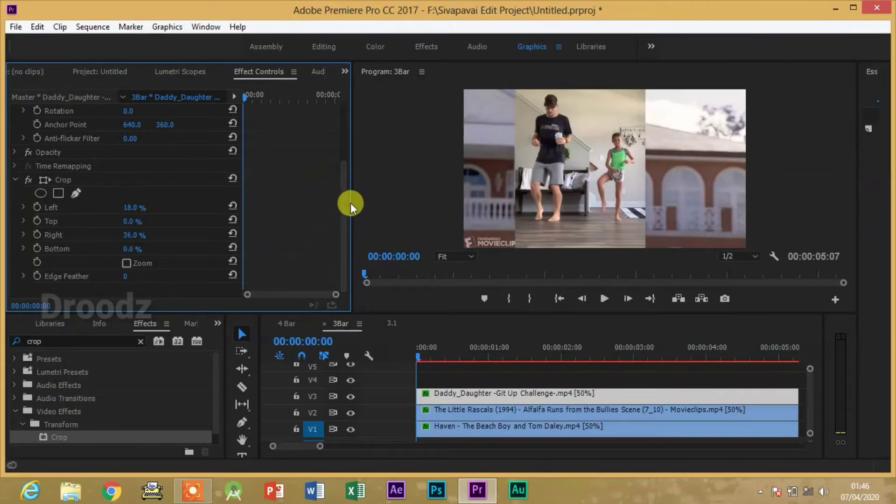
pyautogui.moveTo(347, 202); pyautogui.dragTo(344, 158)
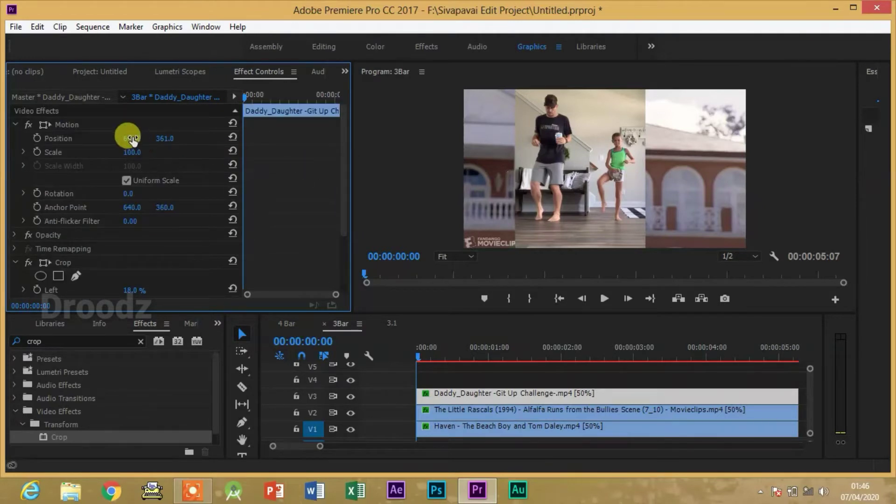
pyautogui.moveTo(133, 139); pyautogui.dragTo(175, 140)
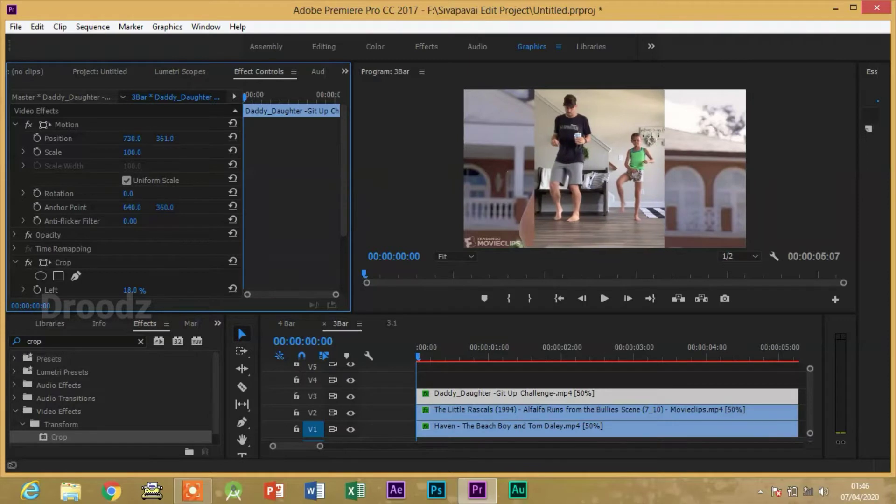
# Crop The Little Rascals clip 19% on the left and 29% on the right, and set its horizontal position to 313
pyautogui.click(443, 410)
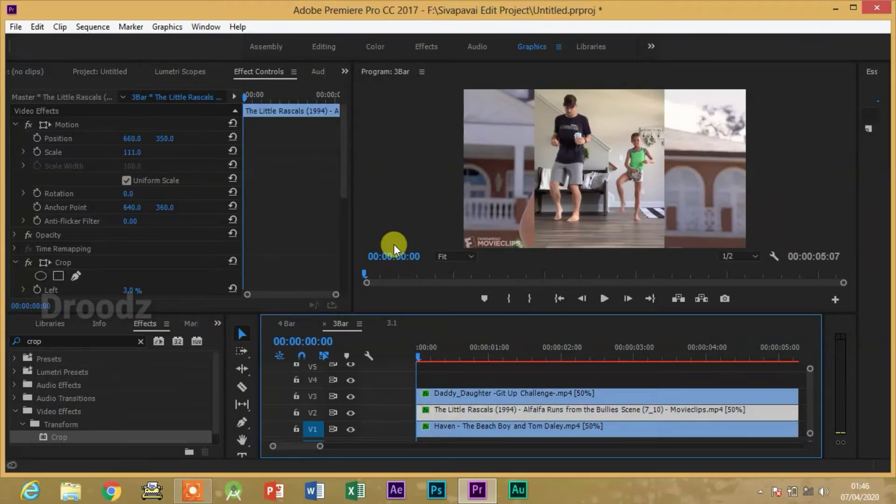
pyautogui.scroll(-2, 340, 181)
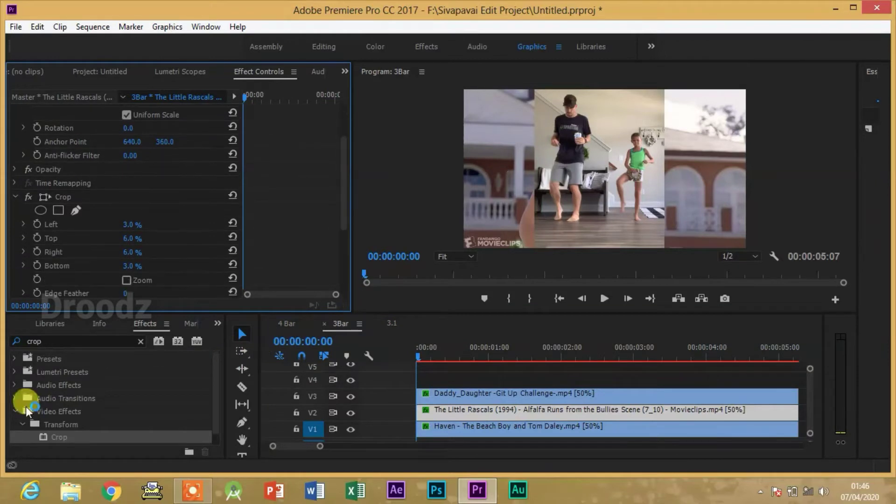
pyautogui.moveTo(130, 228); pyautogui.dragTo(172, 189)
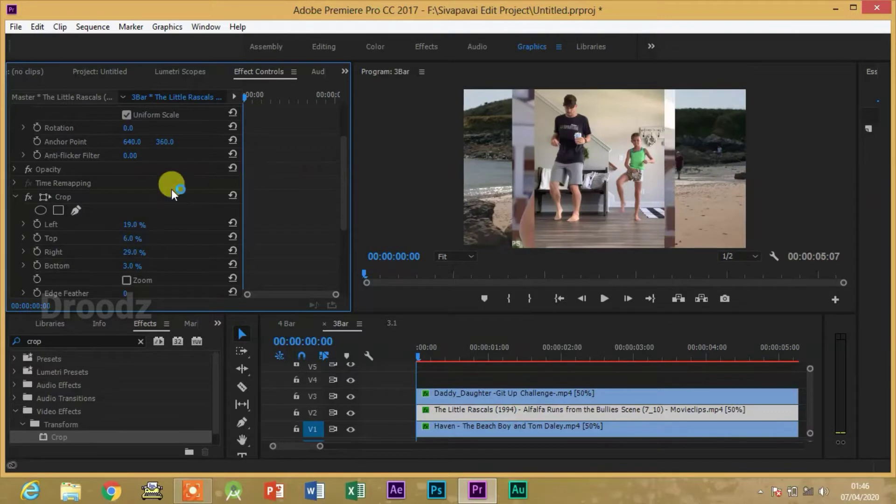
pyautogui.moveTo(346, 155); pyautogui.dragTo(344, 100)
pyautogui.click(131, 150)
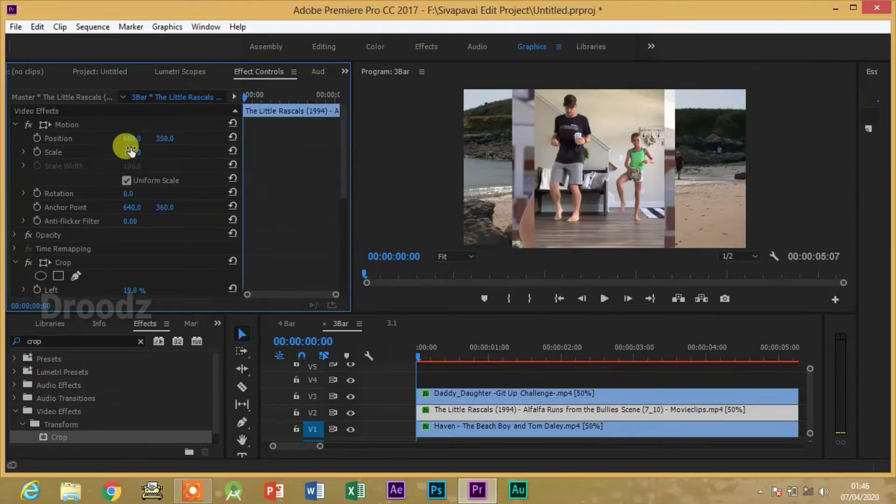
pyautogui.moveTo(124, 138); pyautogui.dragTo(7, 139)
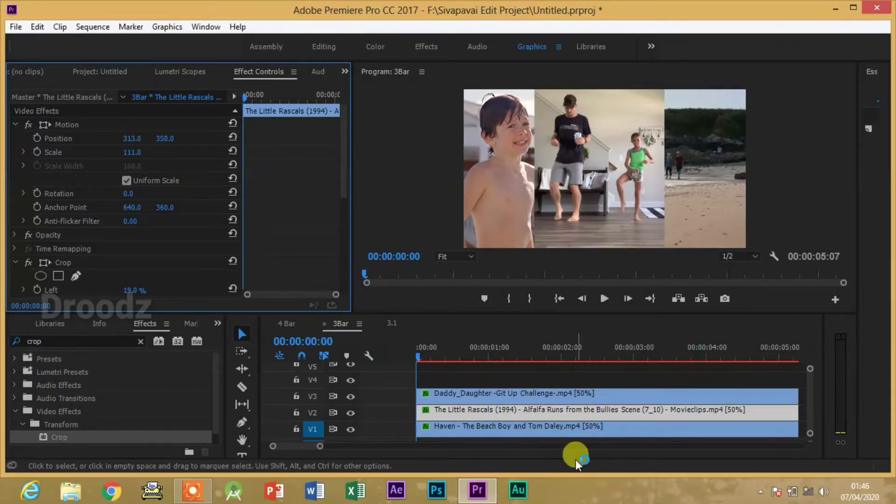
# Set the Haven clip's horizontal position to 1197 so it fills the right third of the frame
pyautogui.click(542, 430)
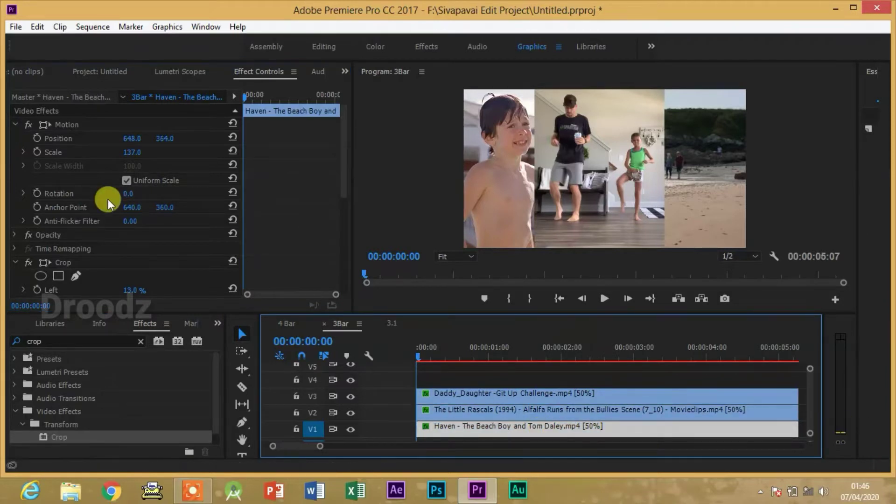
pyautogui.moveTo(346, 175); pyautogui.dragTo(347, 258)
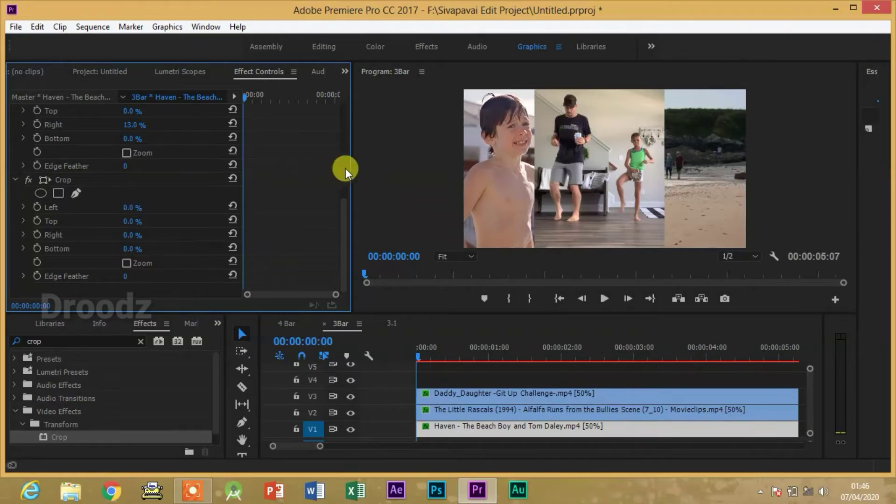
pyautogui.moveTo(343, 217); pyautogui.dragTo(336, 111)
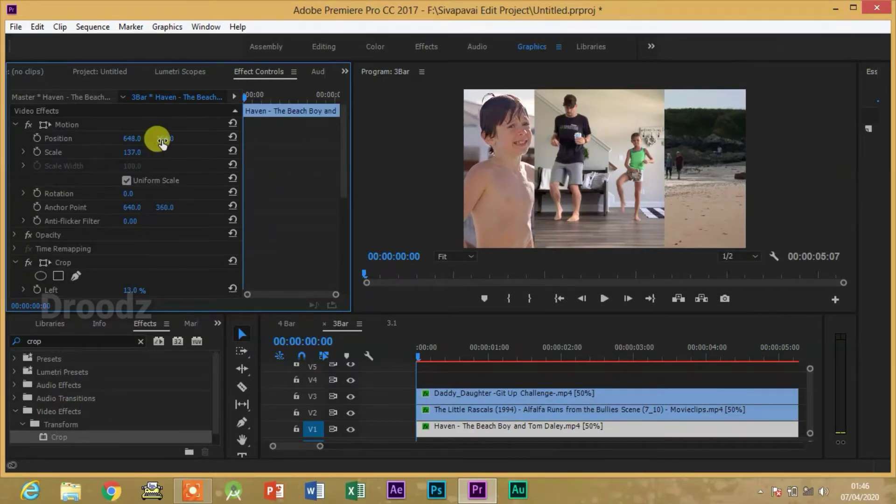
pyautogui.moveTo(162, 143); pyautogui.dragTo(276, 138)
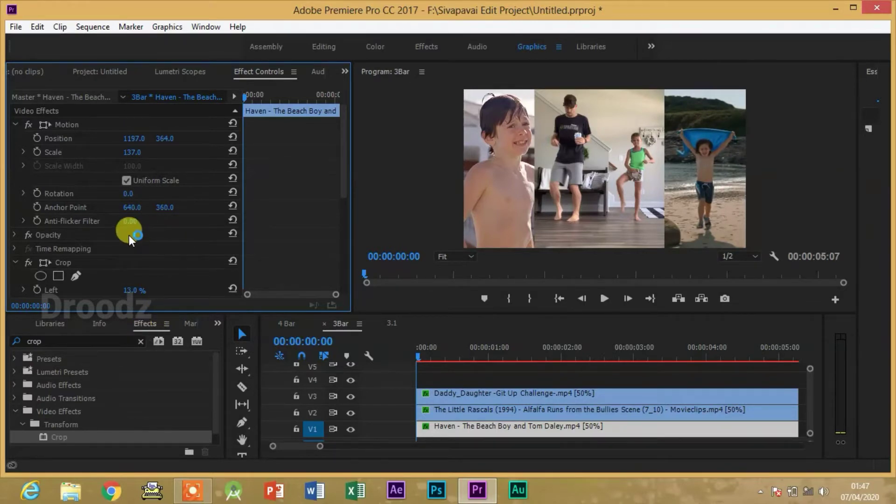
# Set the Haven clip's second Crop effect to 31% on the left and 40% on the right
pyautogui.moveTo(344, 169); pyautogui.dragTo(336, 268)
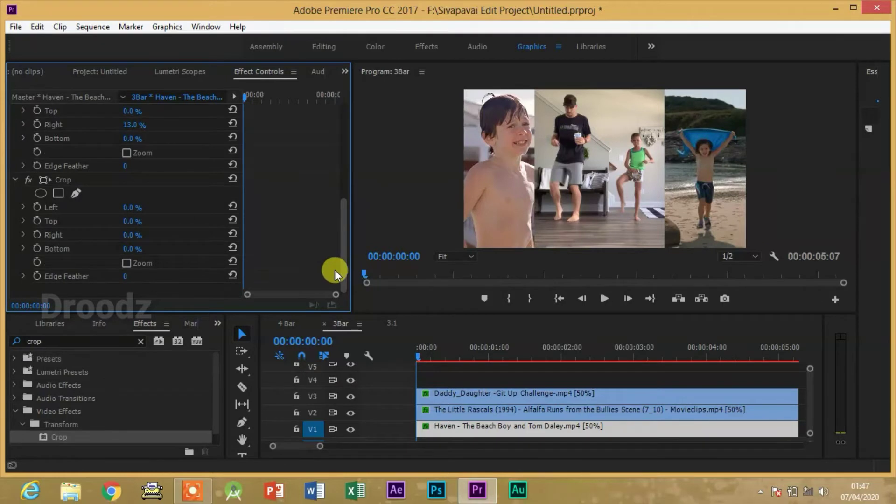
pyautogui.click(127, 208)
pyautogui.write('54')
pyautogui.press('Return')
pyautogui.moveTo(131, 207)
pyautogui.mouseDown()
pyautogui.moveTo(152, 207)
pyautogui.moveTo(117, 207)
pyautogui.mouseUp()
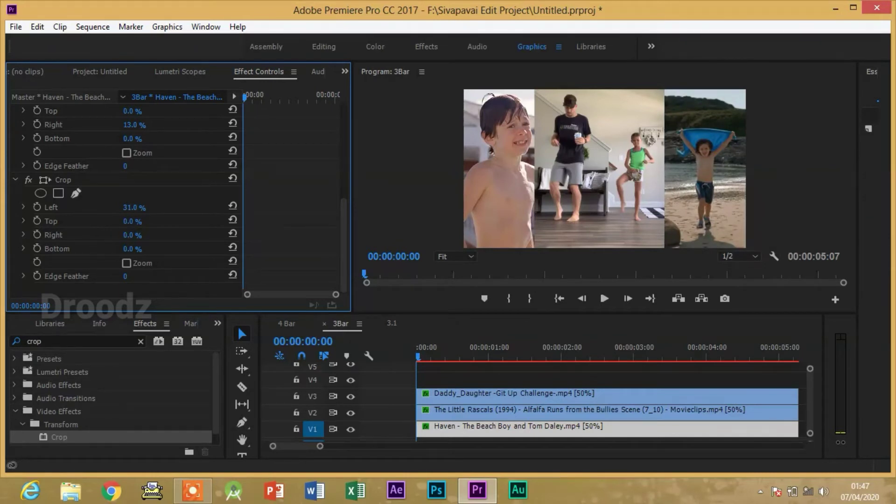
pyautogui.moveTo(133, 241); pyautogui.dragTo(134, 232)
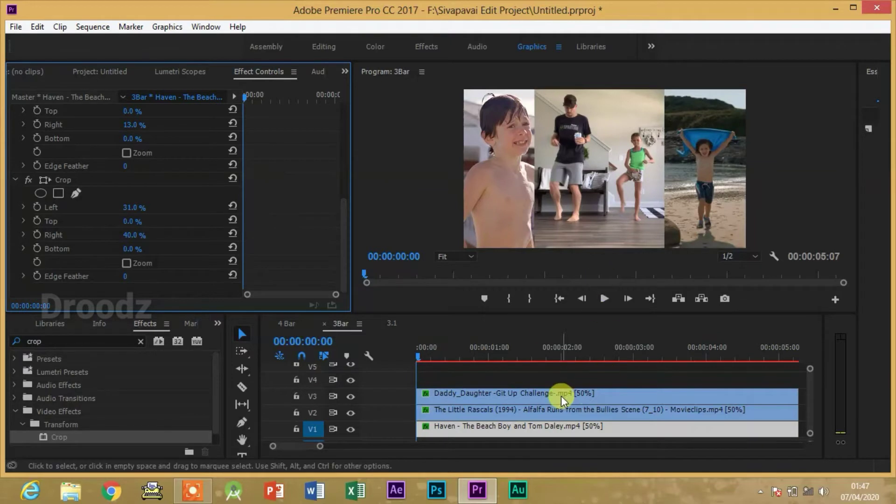
# Add Position keyframes to the Daddy_Daughter clip at 00:00:00:00 and 00:00:00:10
pyautogui.click(559, 410)
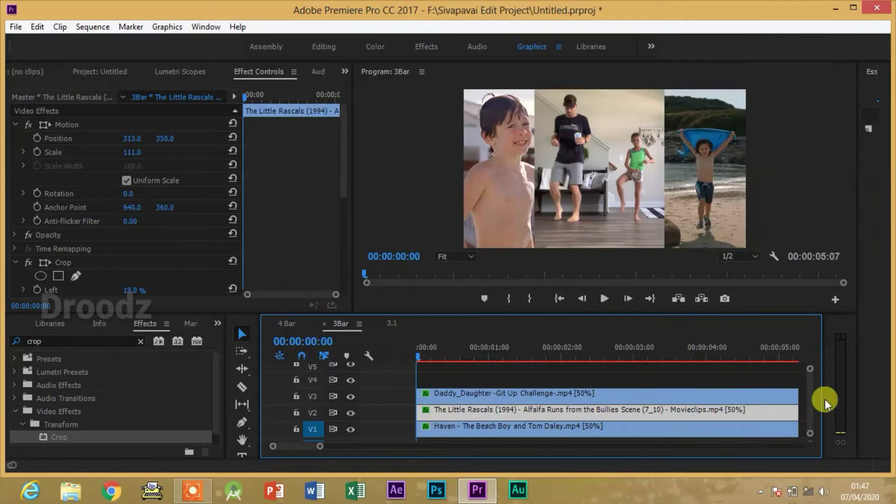
pyautogui.click(471, 393)
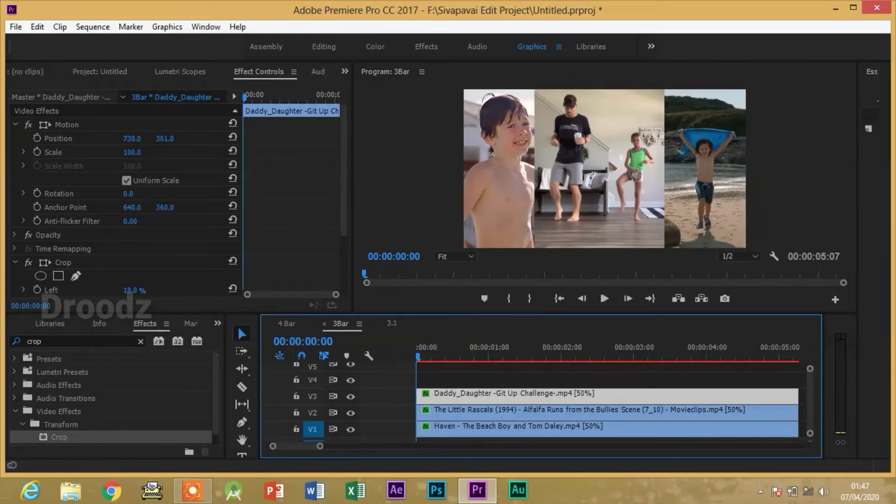
pyautogui.click(37, 138)
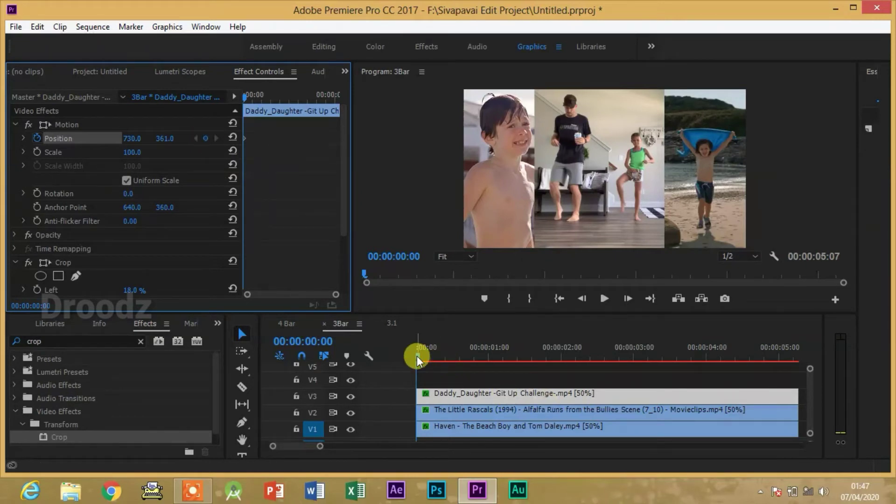
pyautogui.moveTo(416, 356); pyautogui.dragTo(446, 362)
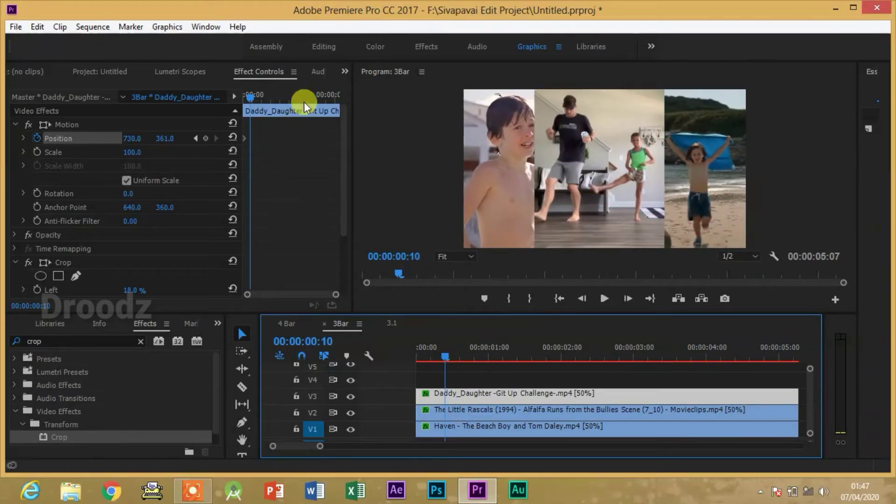
pyautogui.click(205, 138)
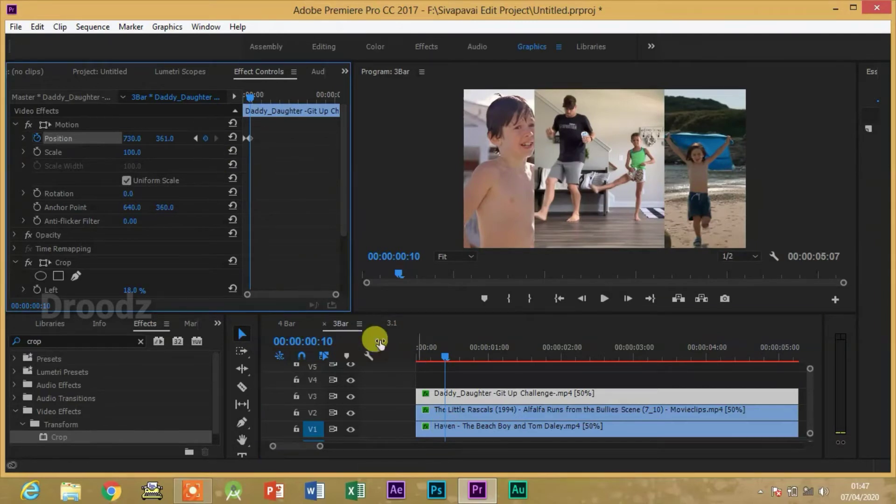
# At the first keyframe, set the Daddy_Daughter clip's vertical position to 1080 so it starts below the frame
pyautogui.click(195, 138)
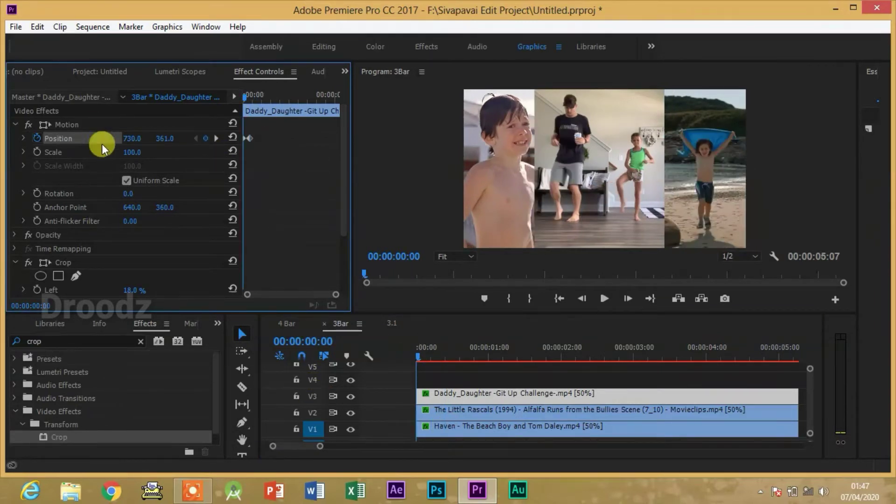
pyautogui.moveTo(131, 138); pyautogui.dragTo(187, 118)
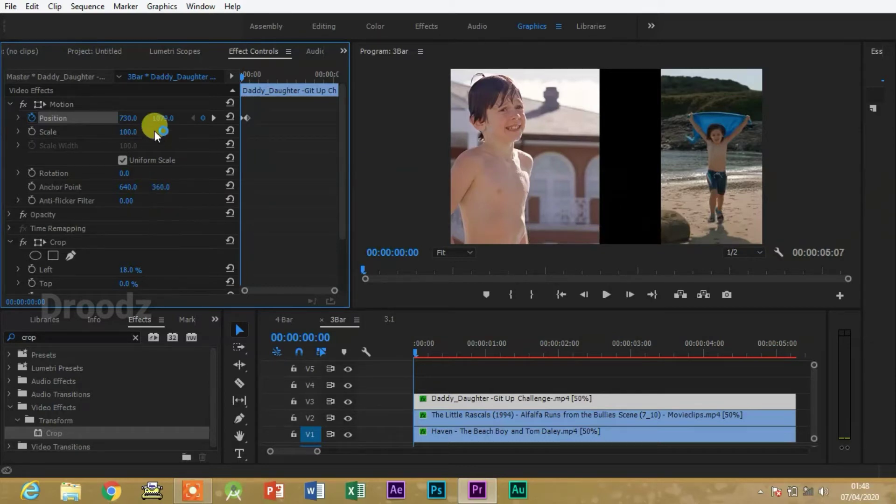
pyautogui.click(164, 118)
pyautogui.write('1080')
pyautogui.press('Return')
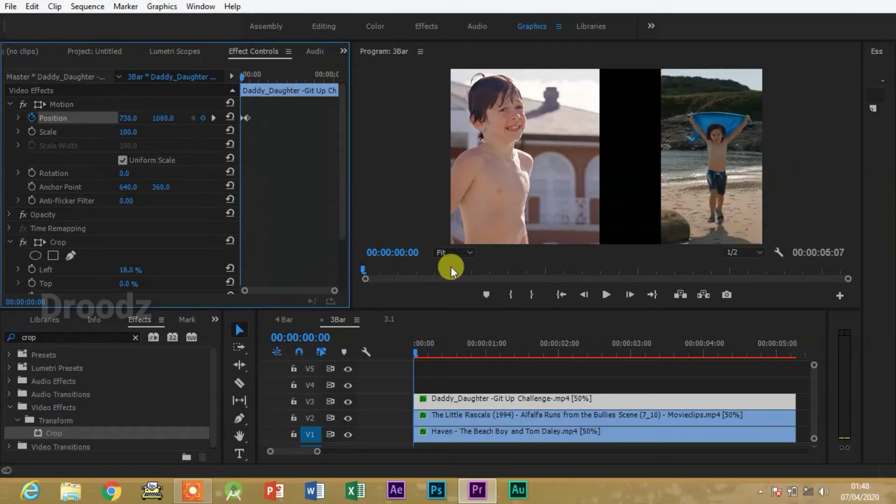
# Set the right crop of The Little Rascals clip to 46%
pyautogui.click(470, 416)
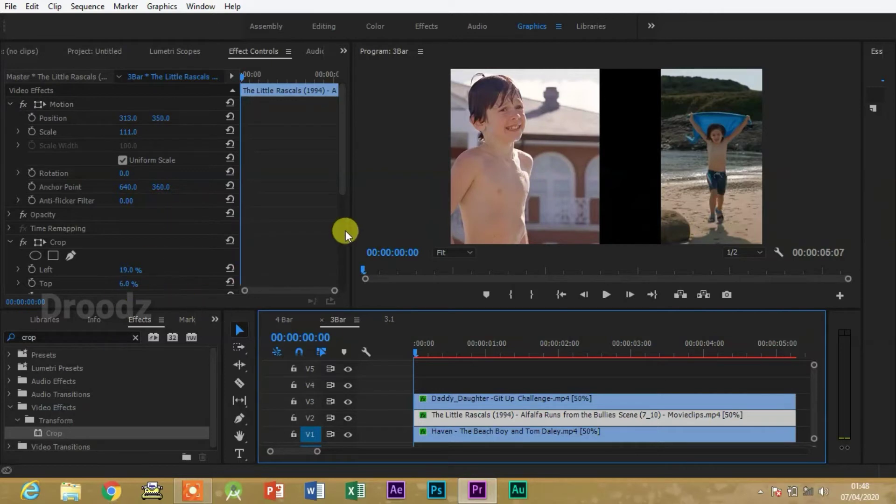
pyautogui.moveTo(341, 189); pyautogui.dragTo(343, 220)
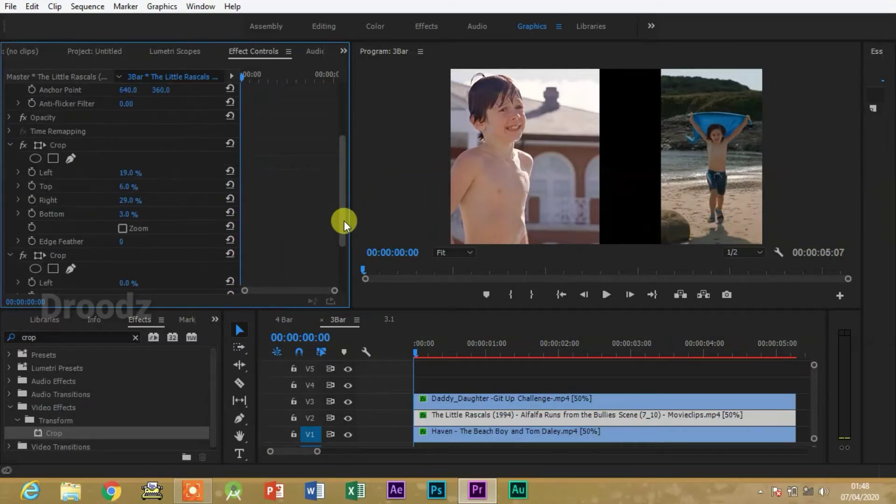
pyautogui.moveTo(131, 197)
pyautogui.mouseDown()
pyautogui.moveTo(161, 197)
pyautogui.moveTo(136, 198)
pyautogui.mouseUp()
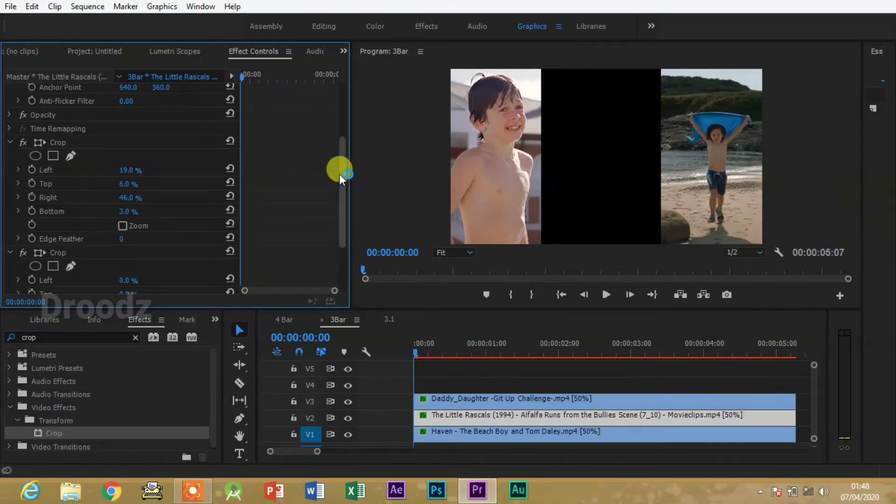
pyautogui.moveTo(339, 175); pyautogui.dragTo(343, 100)
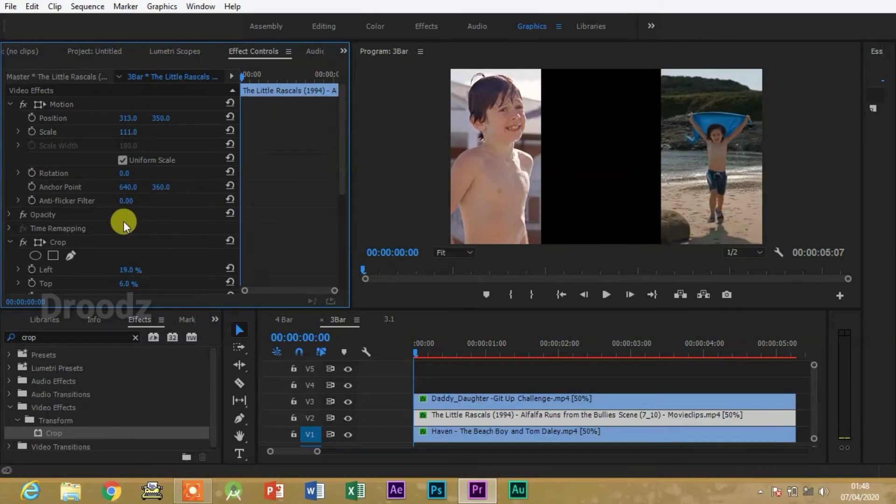
# Start Position keyframing on The Little Rascals clip at 00:00:00:00 and set its vertical position to 1080
pyautogui.click(31, 117)
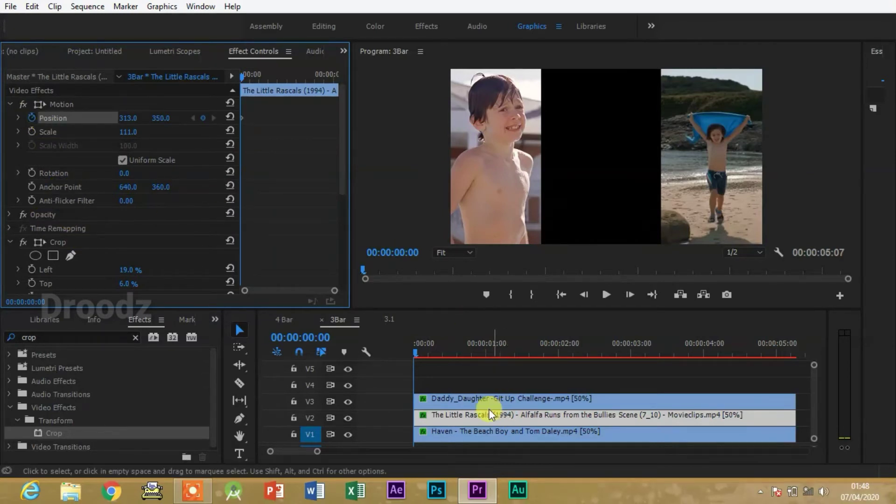
pyautogui.click(446, 399)
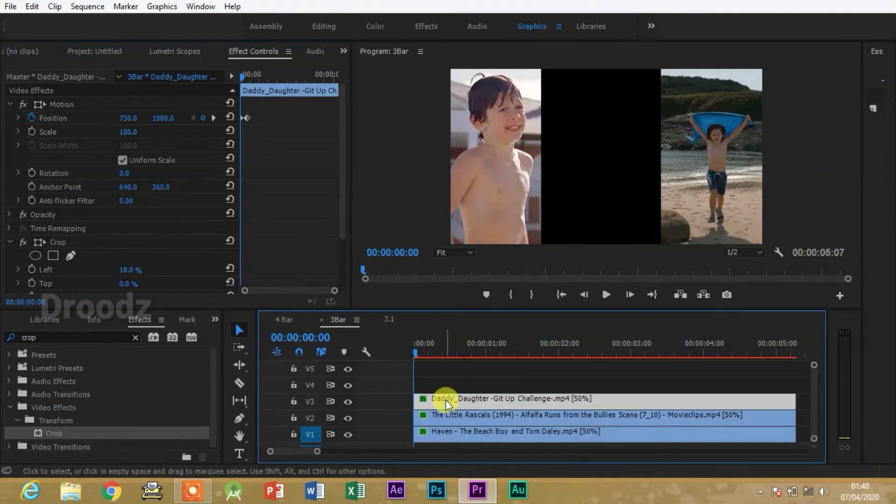
pyautogui.click(446, 416)
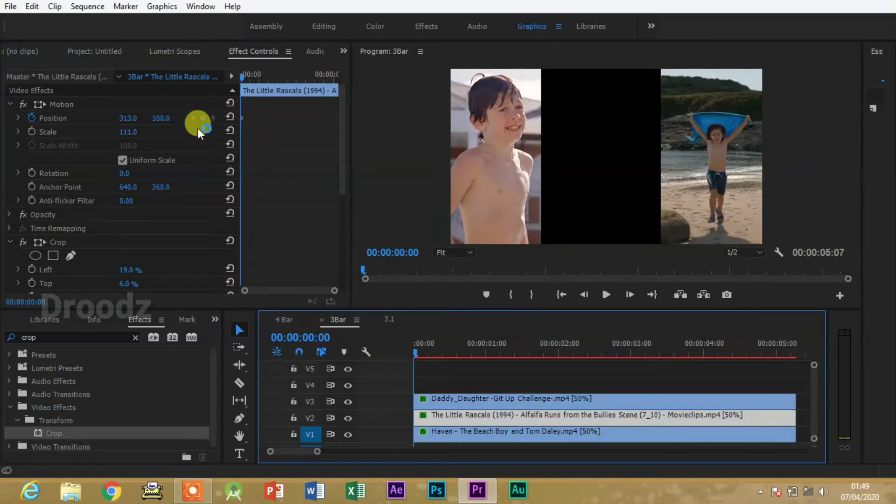
pyautogui.click(161, 118)
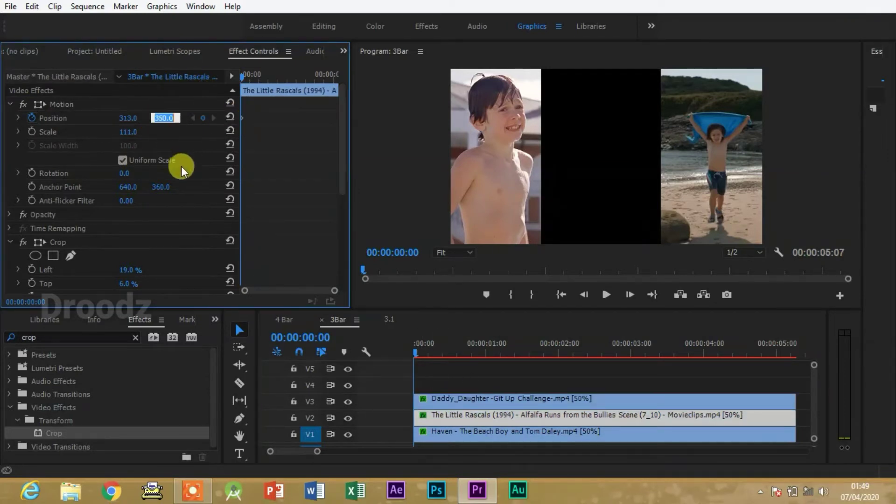
pyautogui.write('1080')
pyautogui.click(181, 166)
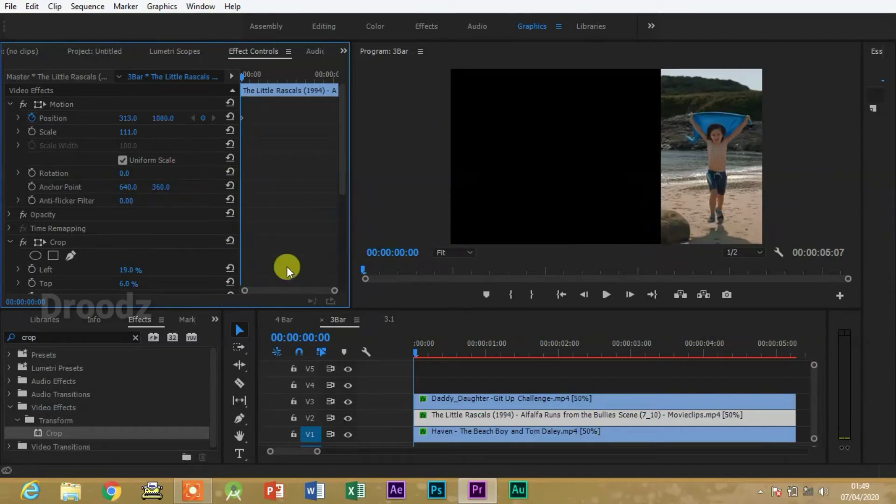
# At the Daddy_Daughter clip's second keyframe, 00:00:00:10, keyframe The Little Rascals clip's vertical position at 360, then fine-tune it to 348
pyautogui.click(481, 399)
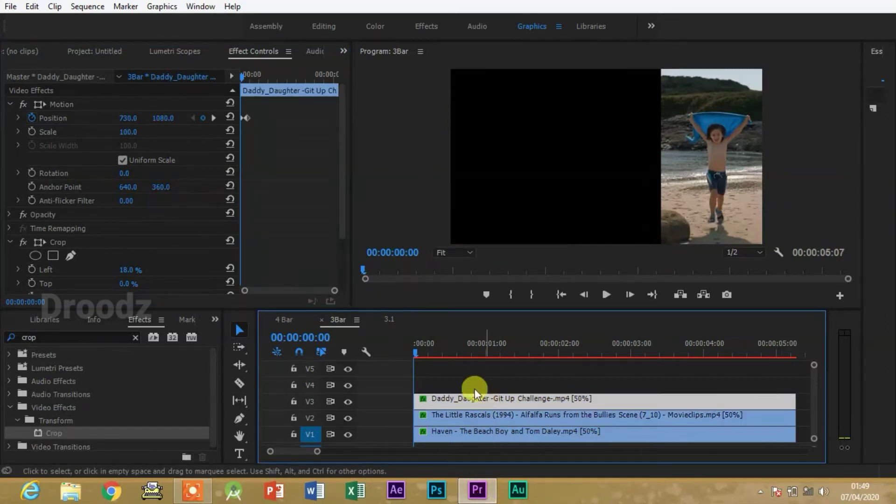
pyautogui.click(215, 118)
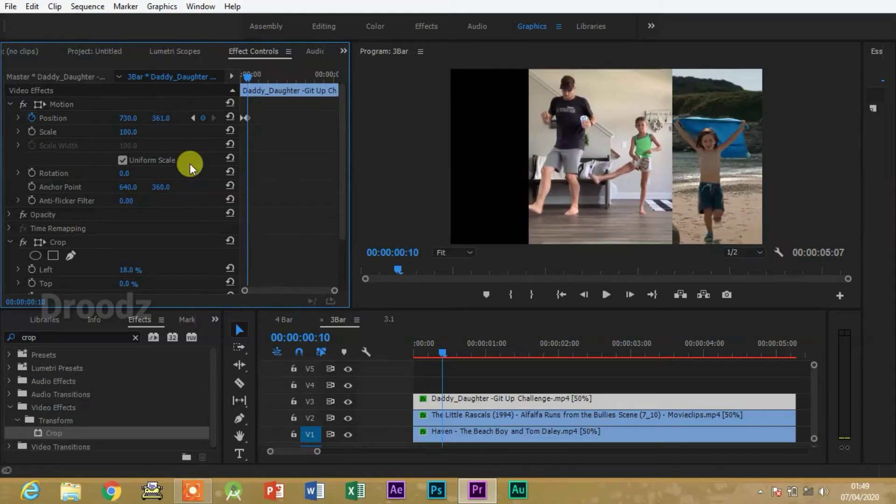
pyautogui.click(511, 415)
pyautogui.click(165, 118)
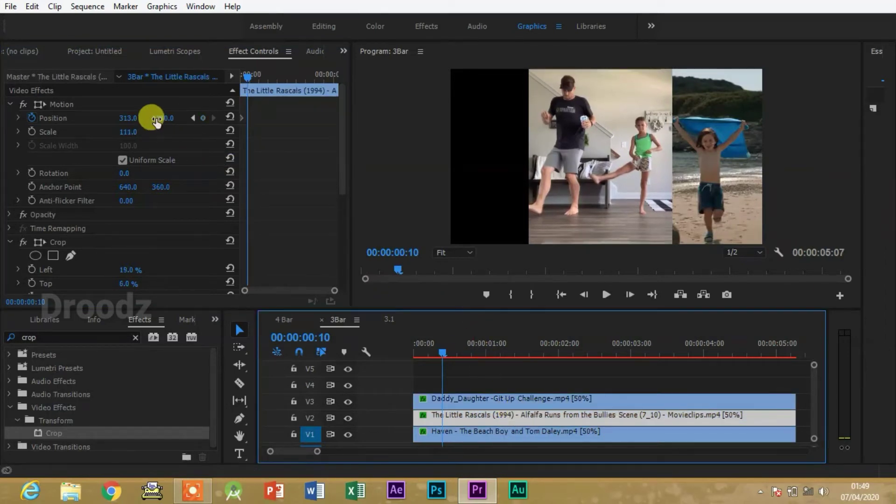
pyautogui.write('360')
pyautogui.press('Return')
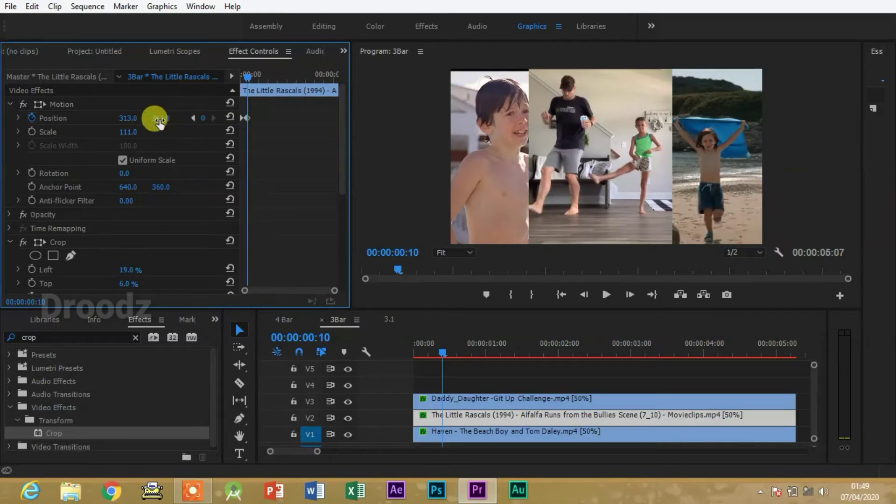
pyautogui.moveTo(160, 118); pyautogui.dragTo(155, 117)
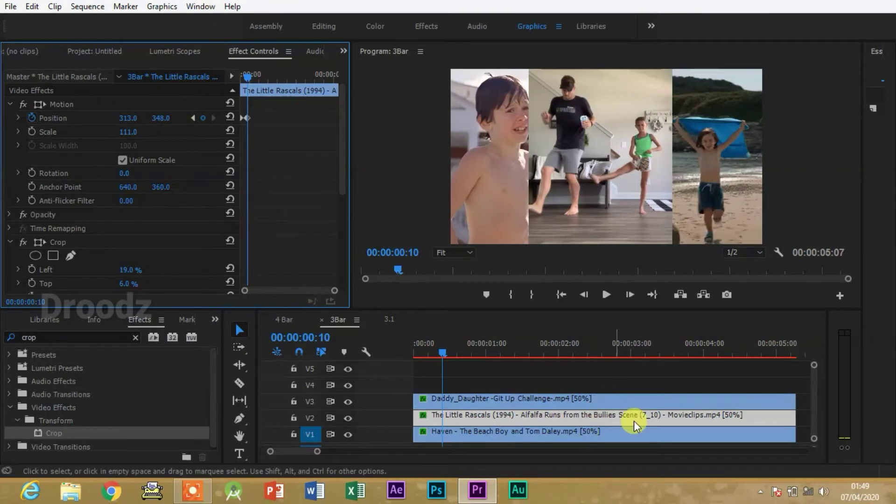
# At 00:00:00:00, lower the Haven clip out of frame with a vertical position of 1090 and start Position keyframing
pyautogui.click(517, 431)
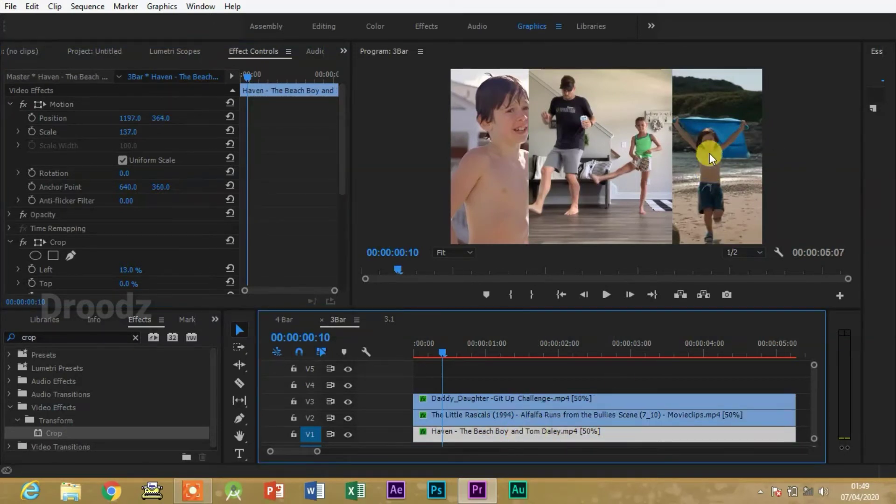
pyautogui.click(447, 418)
pyautogui.click(194, 119)
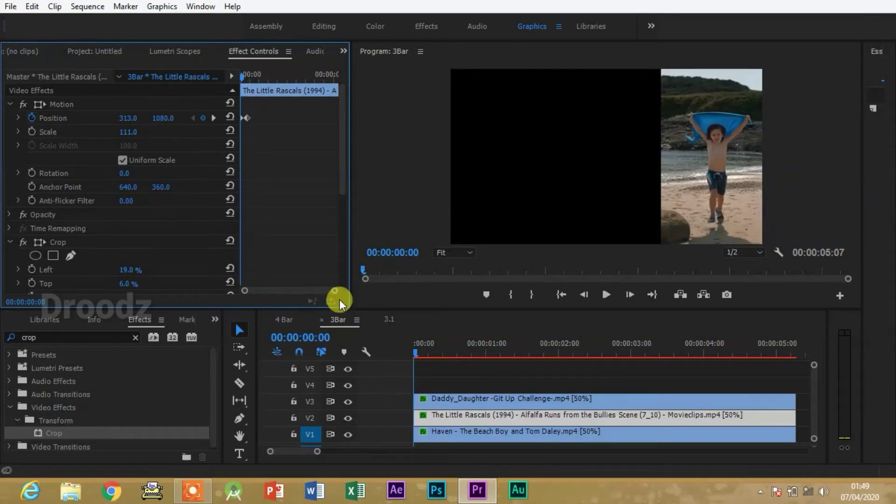
pyautogui.click(450, 433)
pyautogui.click(157, 120)
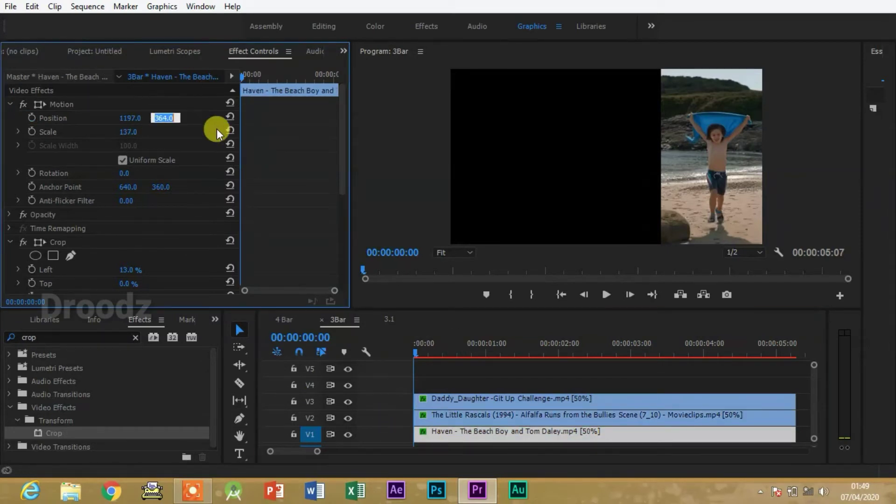
pyautogui.write('1081')
pyautogui.press('Return')
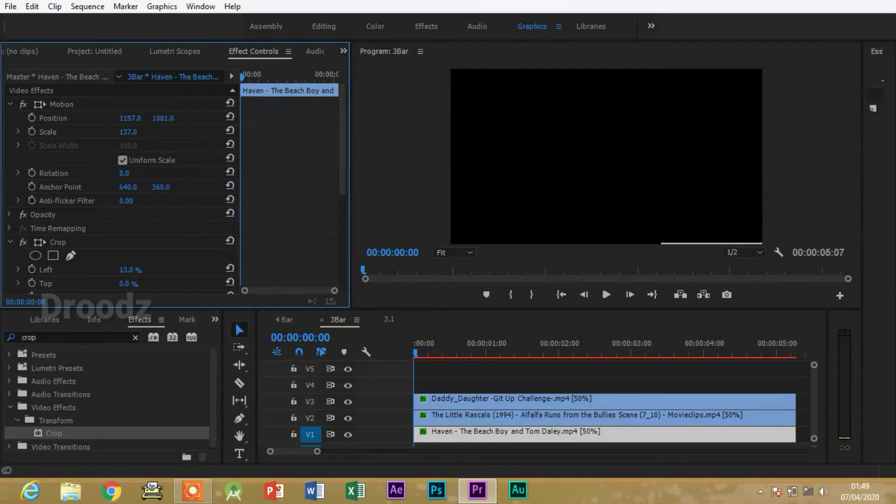
pyautogui.press('Up')
pyautogui.press('Up')
pyautogui.press('Up')
pyautogui.press('Up')
pyautogui.press('Up')
pyautogui.moveTo(163, 118); pyautogui.dragTo(189, 136)
pyautogui.click(31, 118)
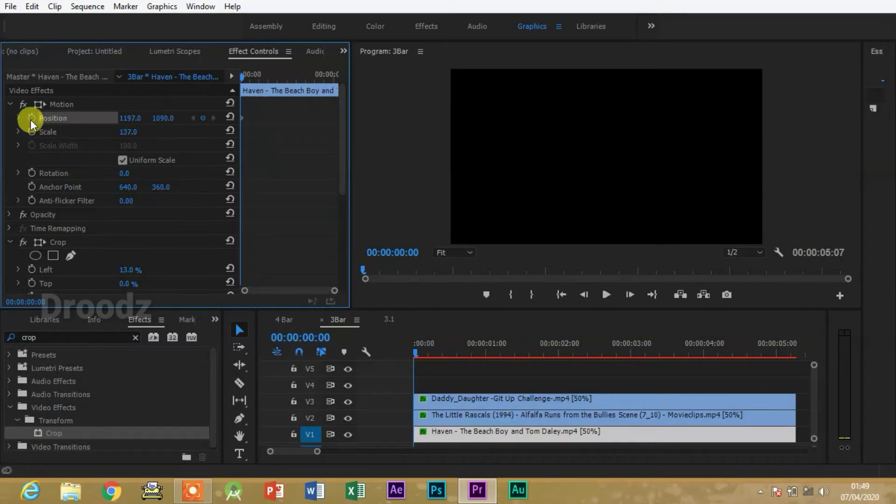
# At The Little Rascals clip's second keyframe, 00:00:00:10, set the Haven clip's vertical position to 361
pyautogui.click(459, 418)
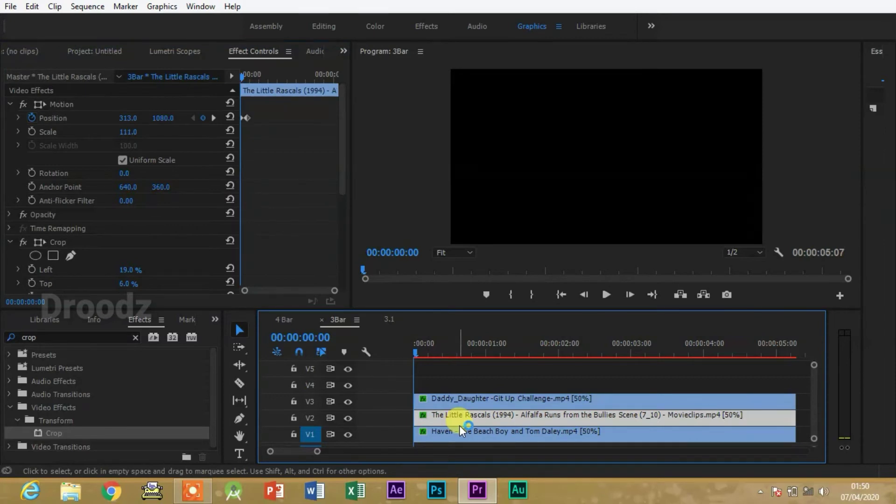
pyautogui.click(214, 115)
pyautogui.click(539, 435)
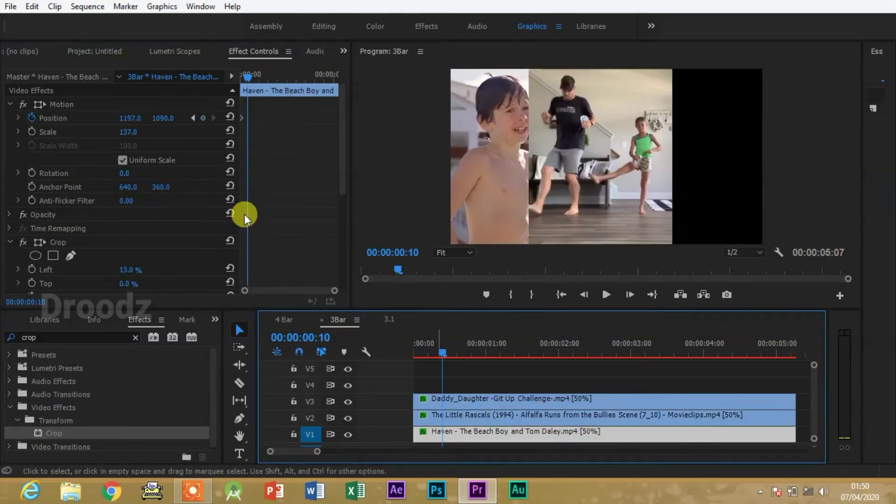
pyautogui.click(161, 117)
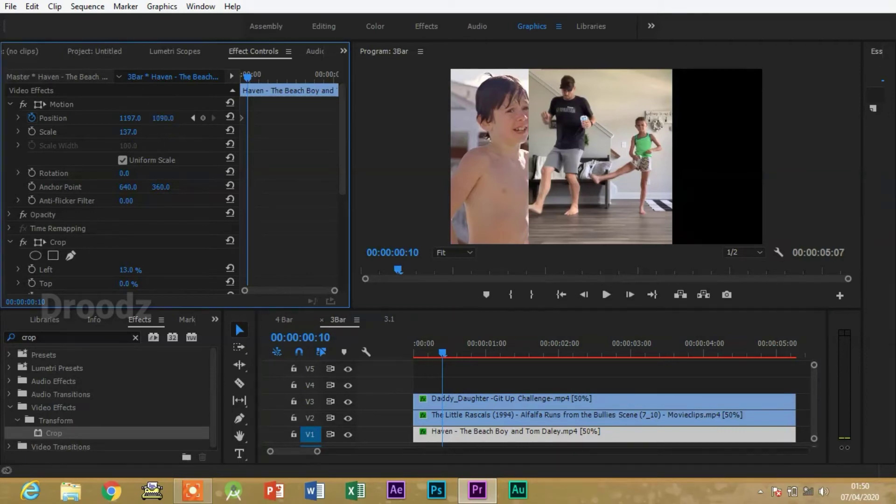
pyautogui.write('361')
pyautogui.press('Return')
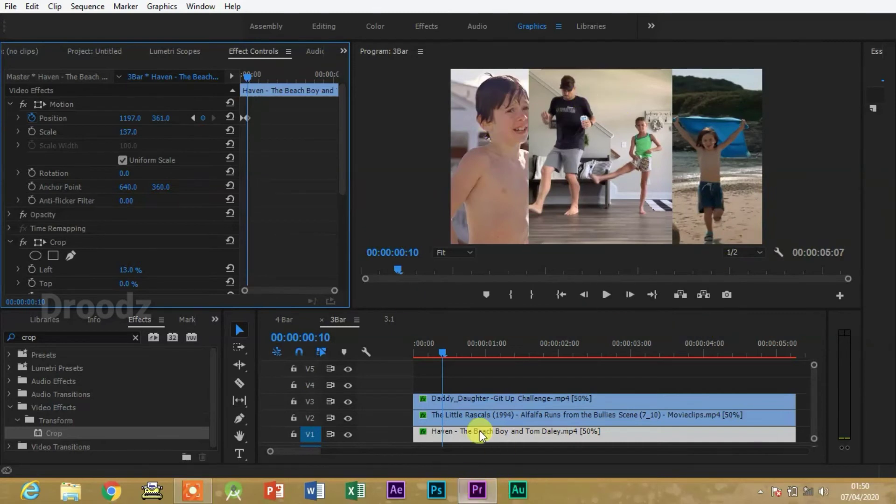
# Shift The Little Rascals and Haven clips about 4 frames later and play the sequence from the start
pyautogui.moveTo(428, 416); pyautogui.dragTo(430, 433)
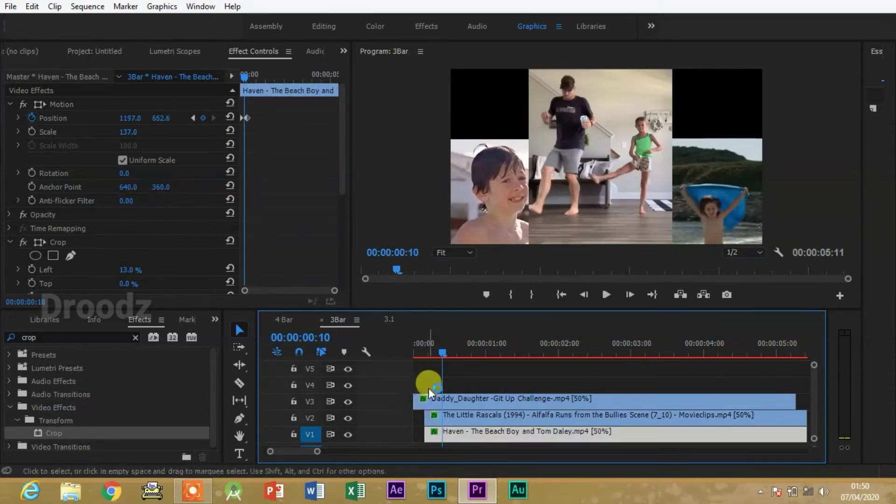
pyautogui.moveTo(438, 355); pyautogui.dragTo(393, 357)
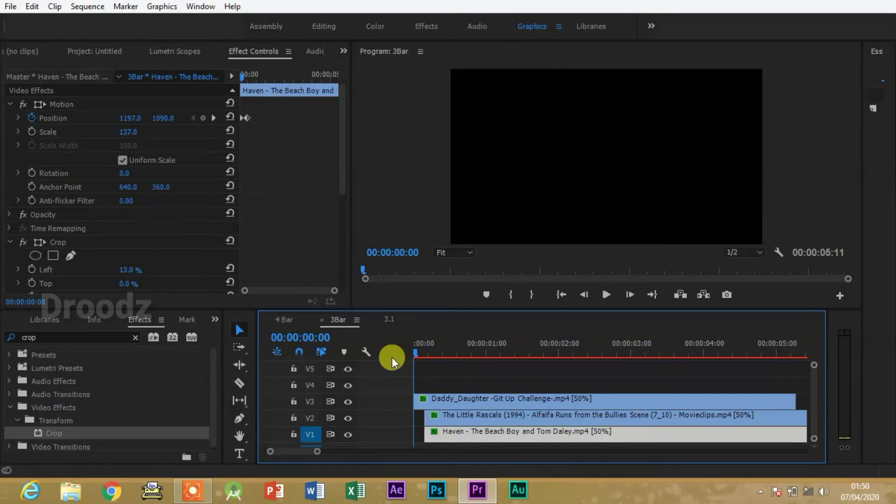
pyautogui.press('space')
pyautogui.press('space')
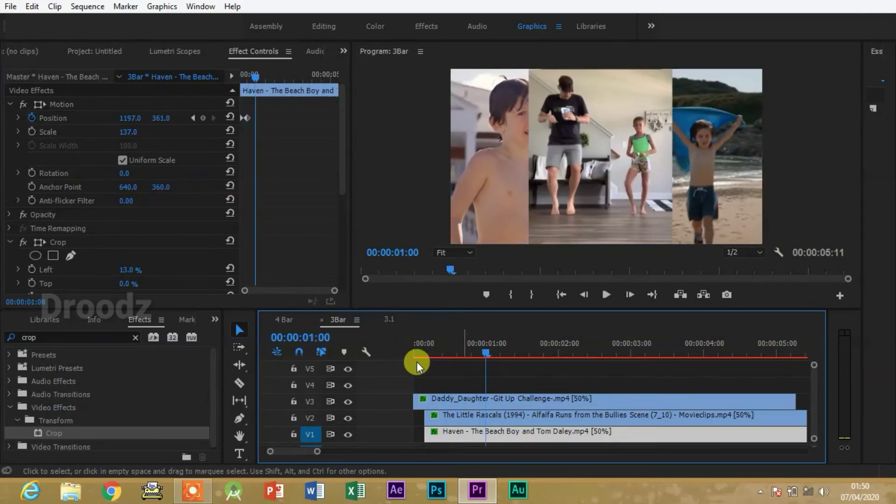
# Move only the Haven clip about 5 more frames later and play the staggered animation from the start
pyautogui.moveTo(484, 348); pyautogui.dragTo(442, 358)
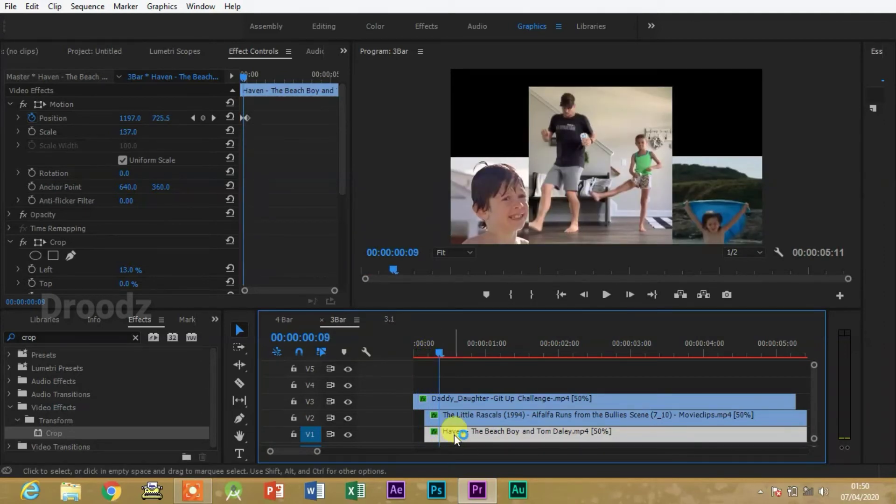
pyautogui.moveTo(455, 435); pyautogui.dragTo(469, 434)
pyautogui.moveTo(440, 350); pyautogui.dragTo(386, 358)
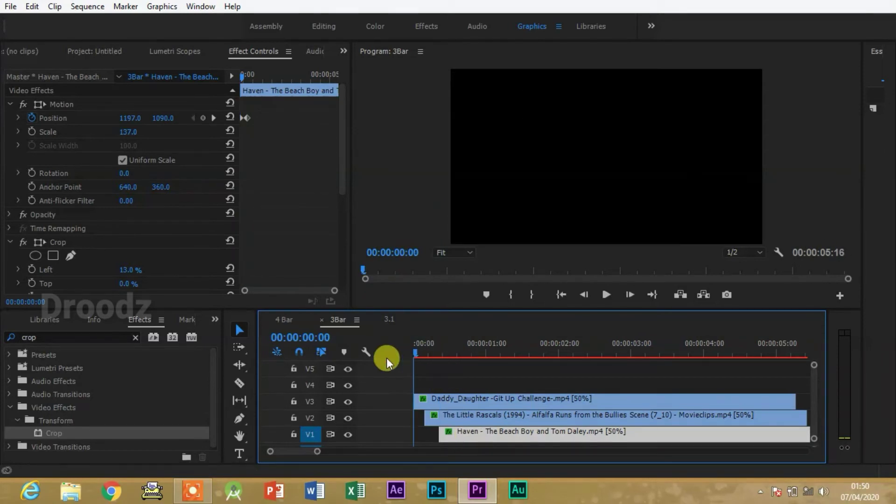
pyautogui.press('space')
pyautogui.press('space')
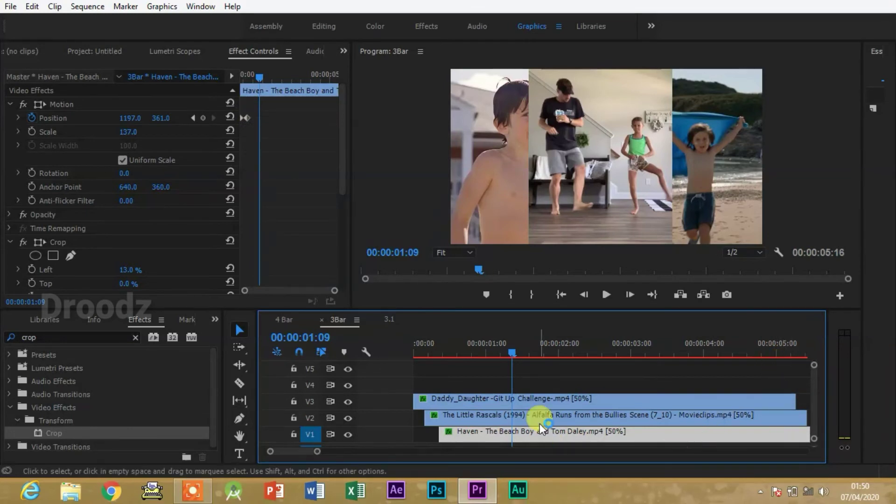
pyautogui.moveTo(513, 353); pyautogui.dragTo(403, 368)
pyautogui.press('space')
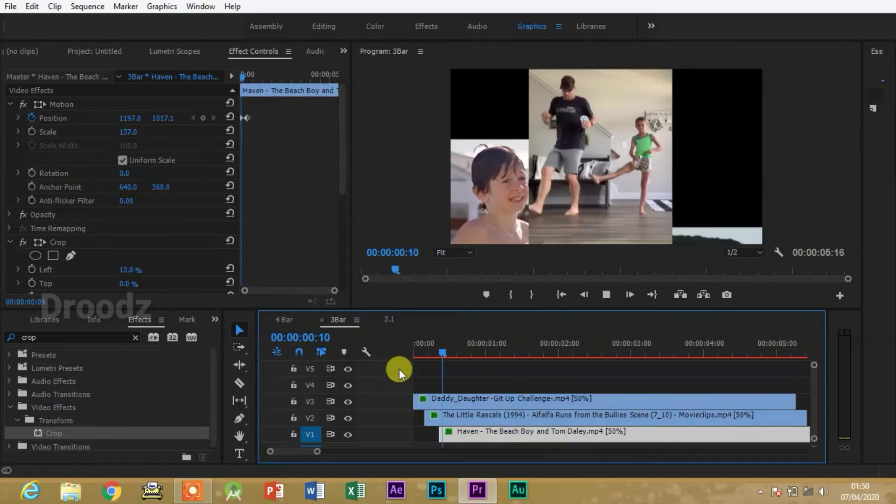
pyautogui.press('space')
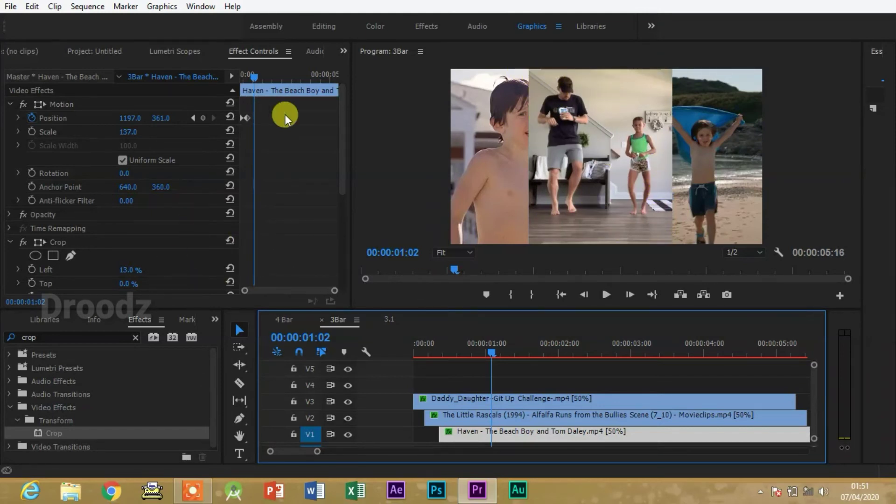
# Open the 3.1 sequence from the project in the timeline
pyautogui.click(102, 51)
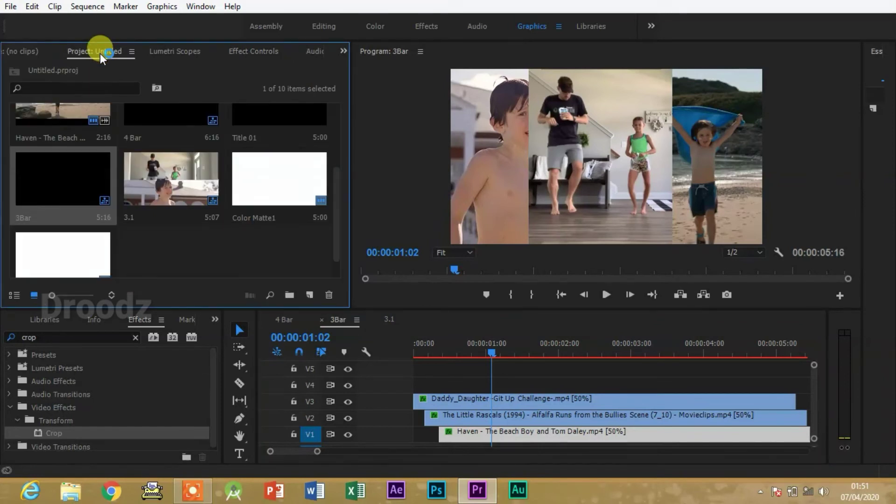
pyautogui.moveTo(338, 197); pyautogui.dragTo(348, 259)
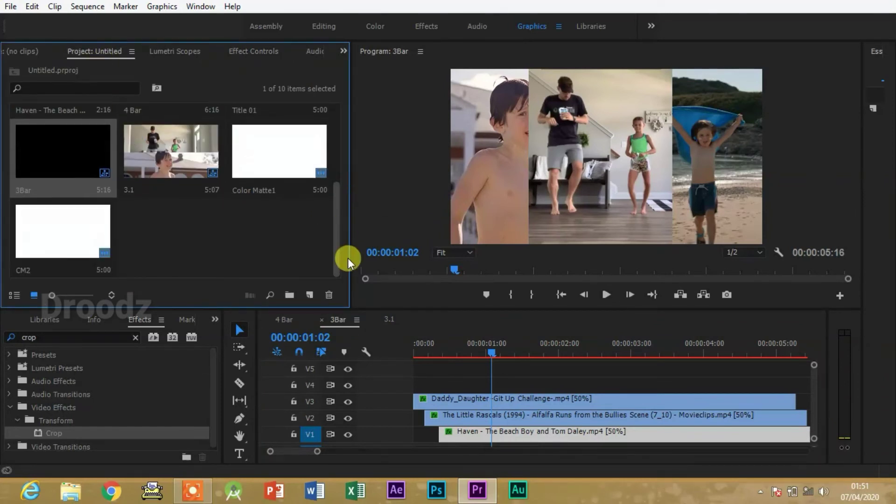
pyautogui.doubleClick(179, 140)
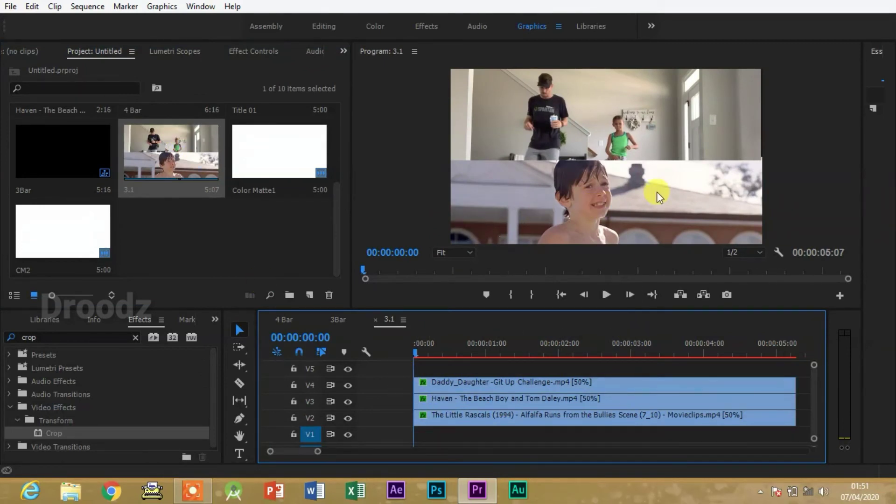
pyautogui.click(634, 155)
# Add a Position keyframe to the Daddy_Daughter clip in sequence 3.1 at 00:00:01:01
pyautogui.moveTo(417, 348); pyautogui.dragTo(492, 354)
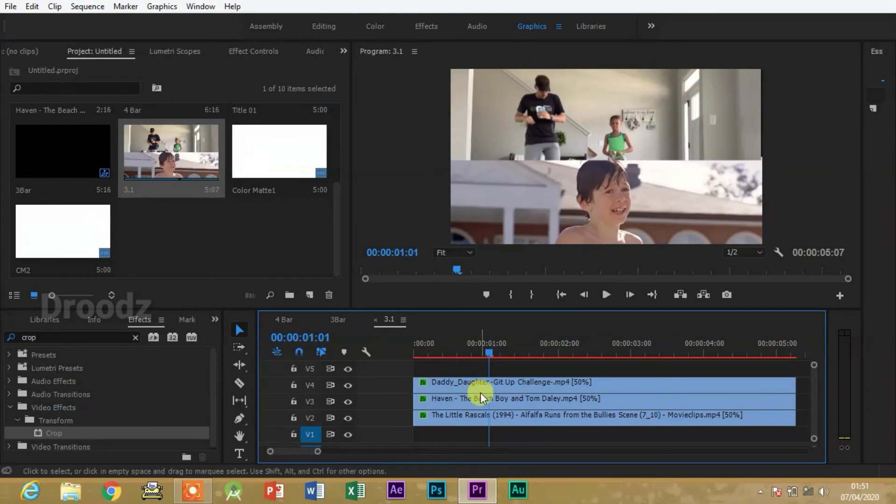
pyautogui.click(501, 383)
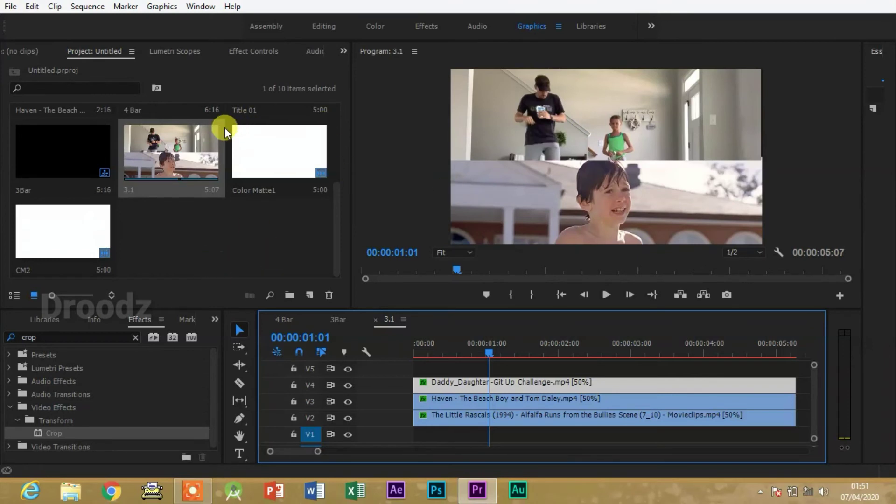
pyautogui.click(255, 52)
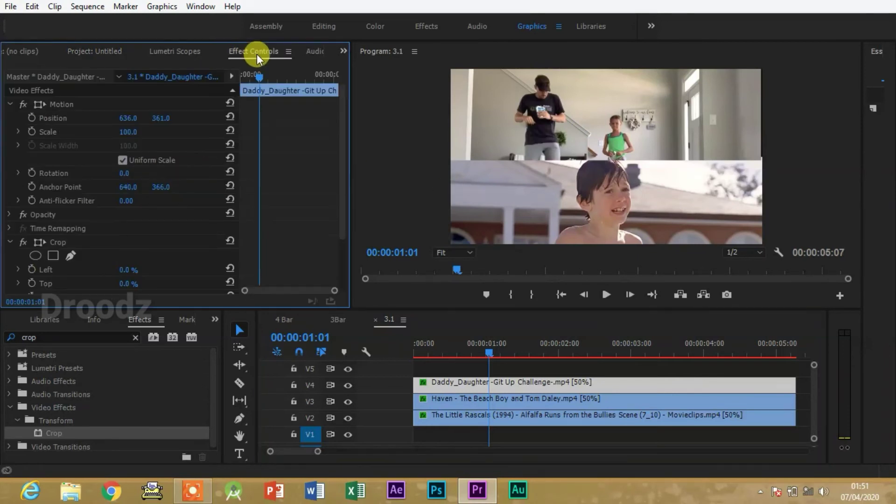
pyautogui.click(36, 117)
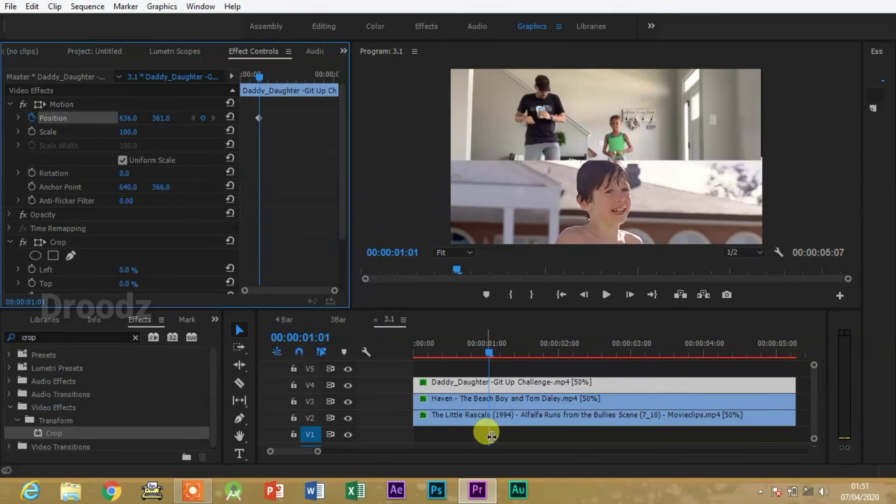
# Add a Position keyframe to the Haven clip in sequence 3.1 at 00:00:01:01
pyautogui.click(486, 397)
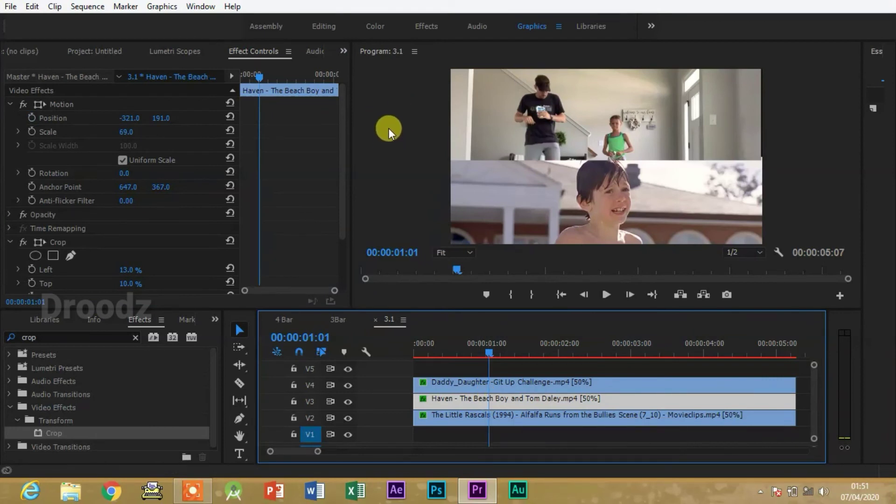
pyautogui.click(30, 120)
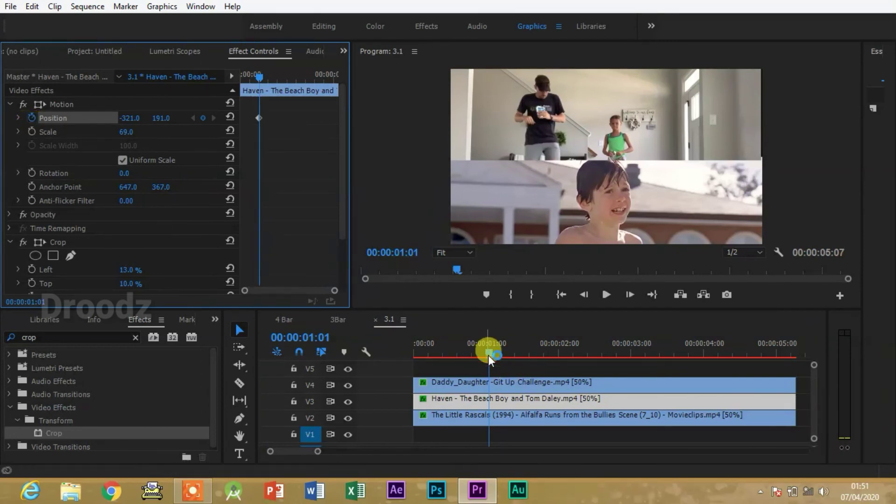
# Keyframe the Daddy_Daughter clip's horizontal Position to 1177 at 00:00:01:17, sliding it to the right
pyautogui.click(492, 385)
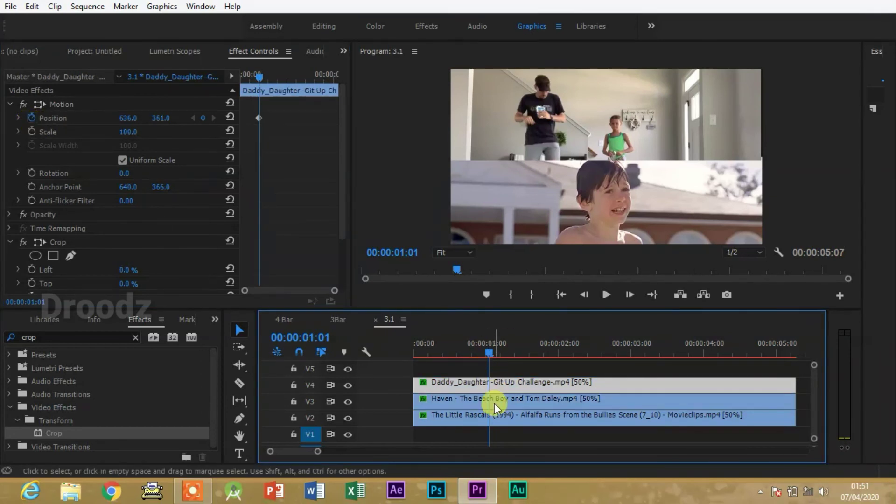
pyautogui.moveTo(493, 351); pyautogui.dragTo(533, 351)
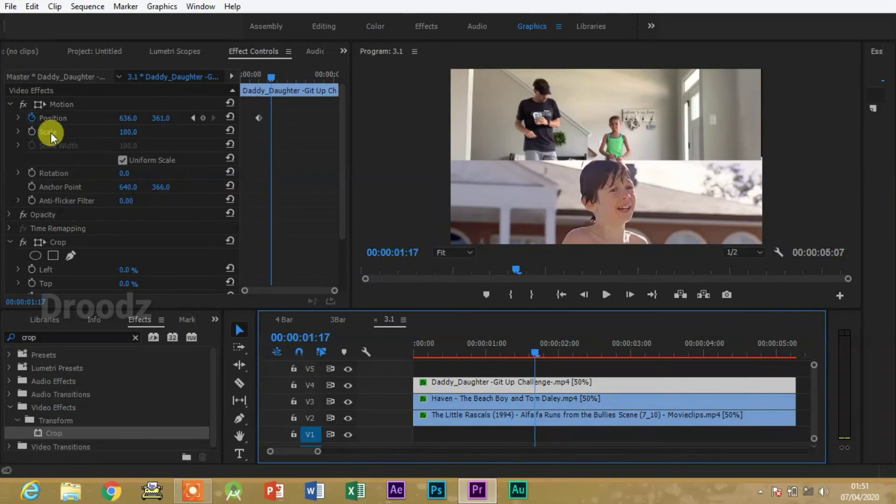
pyautogui.moveTo(159, 119); pyautogui.dragTo(377, 119)
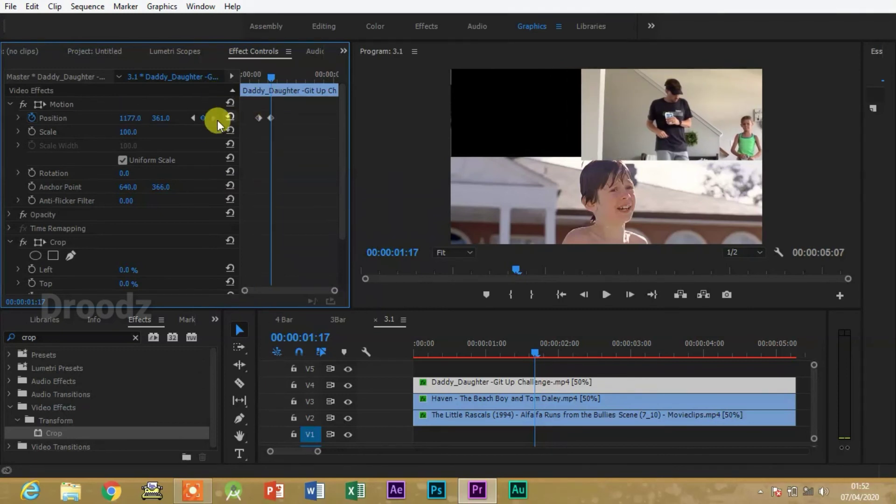
# Keyframe the Haven clip's horizontal Position to 331 at the Daddy_Daughter clip's second keyframe, 00:00:01:17
pyautogui.click(195, 118)
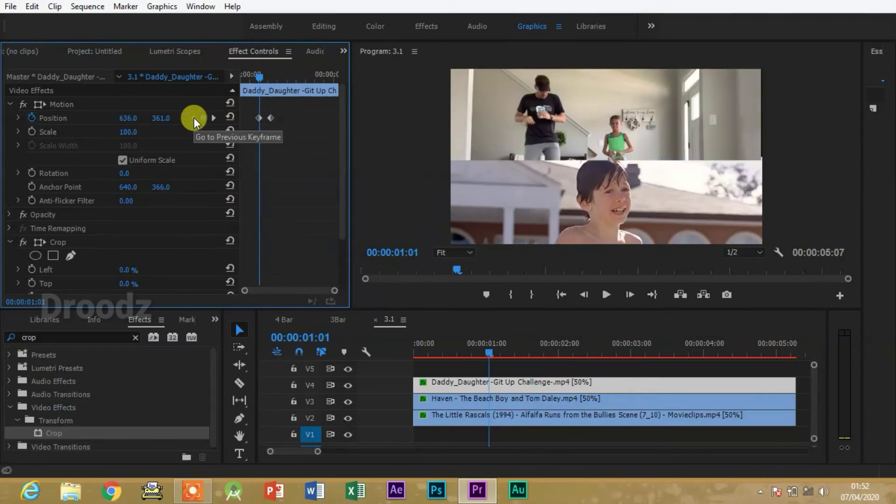
pyautogui.click(535, 402)
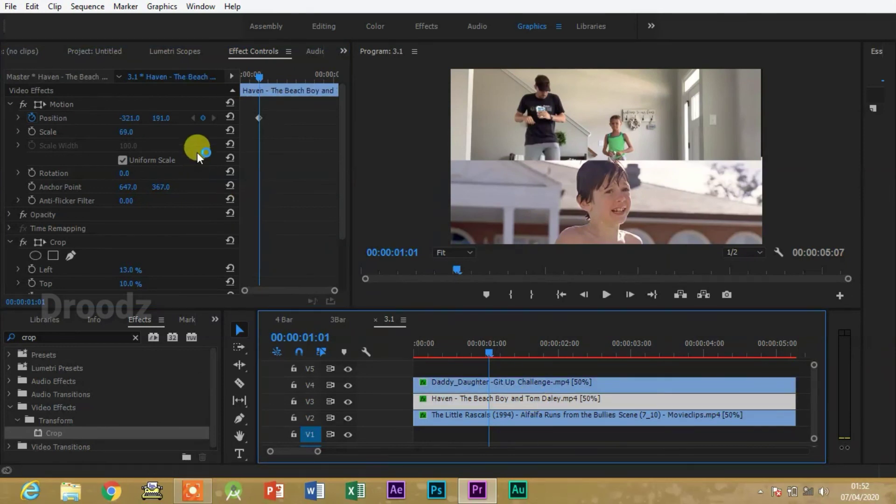
pyautogui.click(486, 381)
pyautogui.click(216, 118)
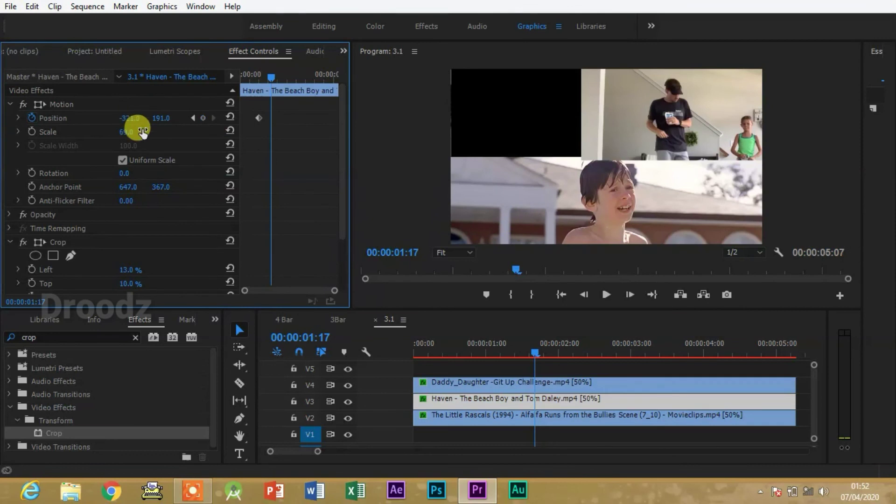
pyautogui.moveTo(131, 122); pyautogui.dragTo(139, 148)
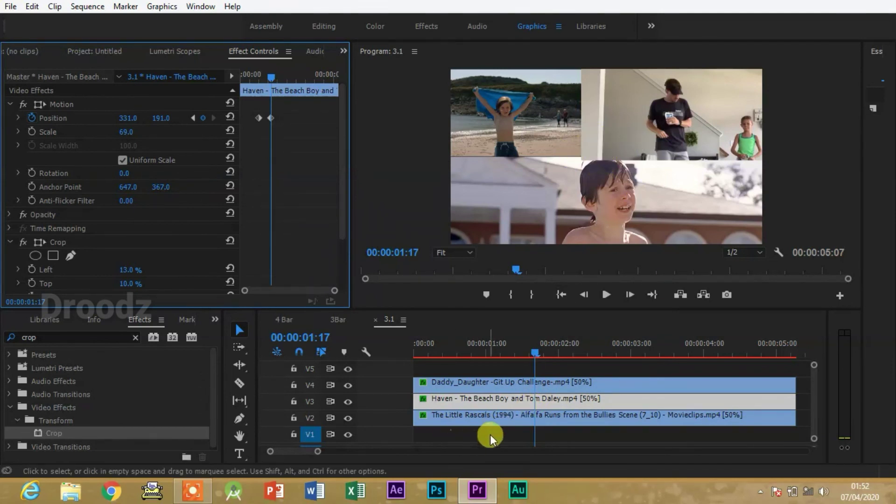
# Move The Little Rascals clip up to track V5, above the other clips, and play the sequence from the start
pyautogui.click(585, 431)
pyautogui.moveTo(576, 426); pyautogui.dragTo(569, 366)
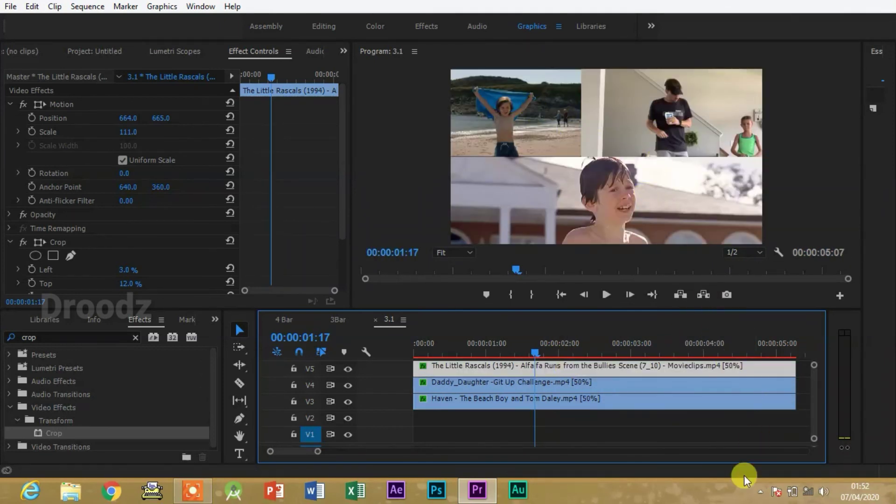
pyautogui.press('Home')
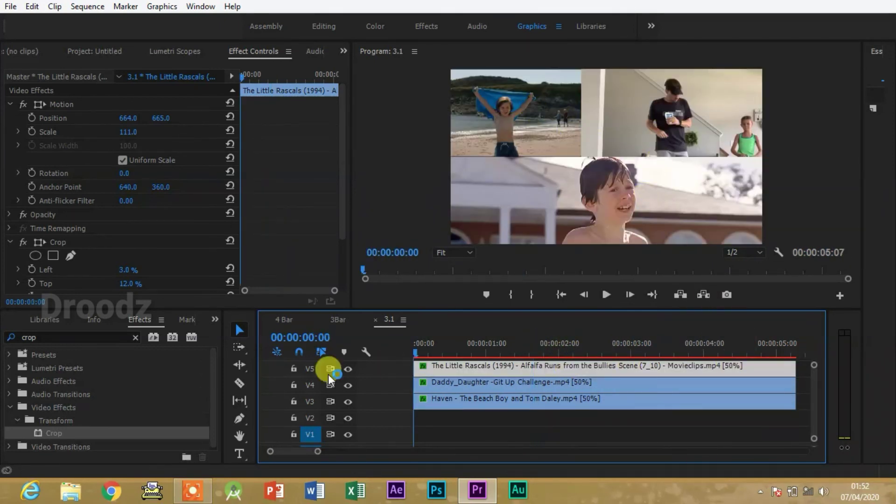
pyautogui.press('space')
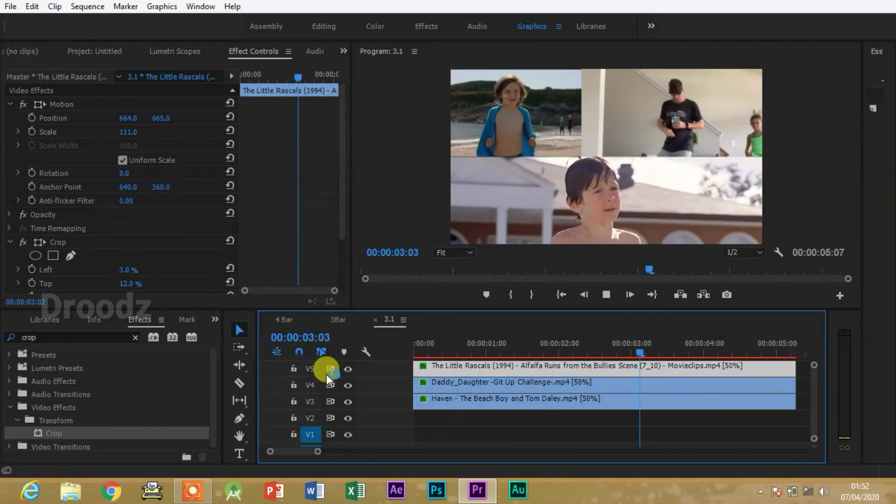
pyautogui.press('space')
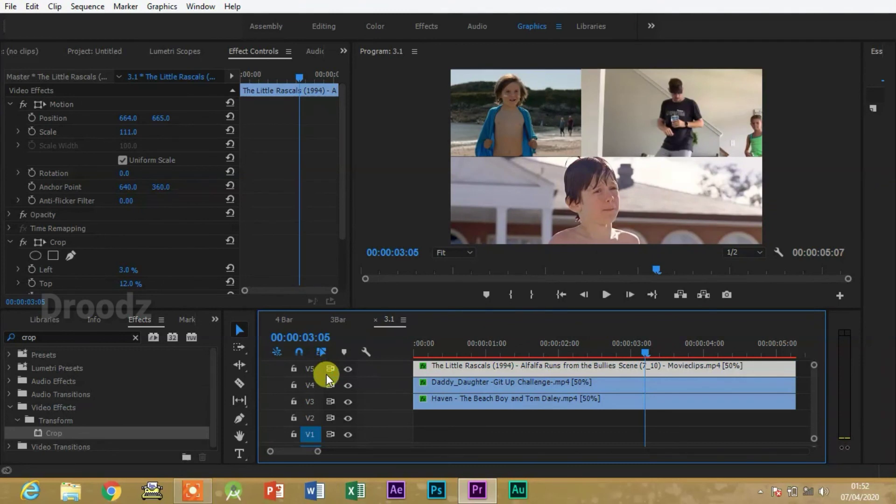